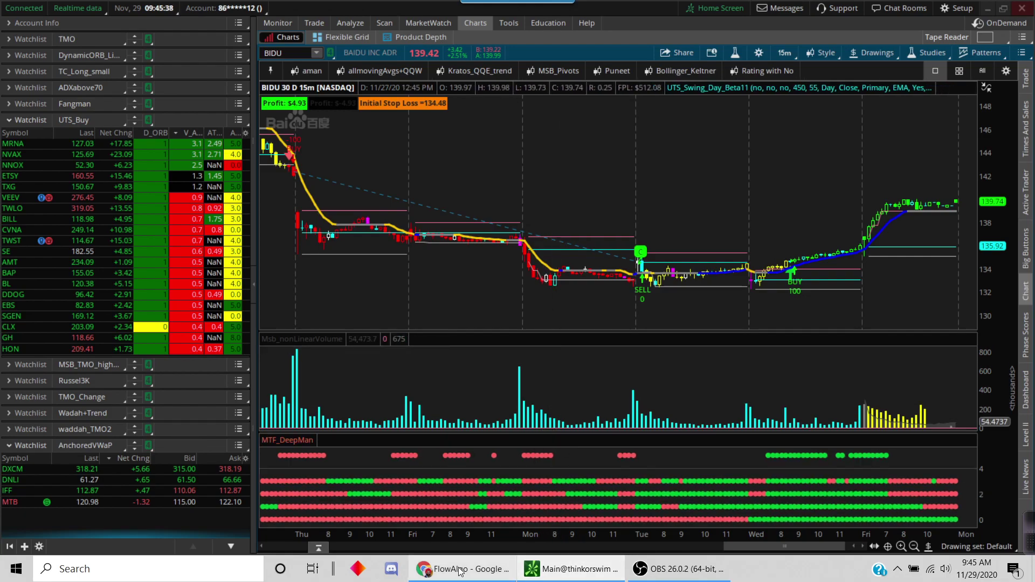
Step: Bring the FlowAlgo BIDU option-flow page in Chrome to the front
{"action": "mouse_move", "coordinate": [459, 571]}
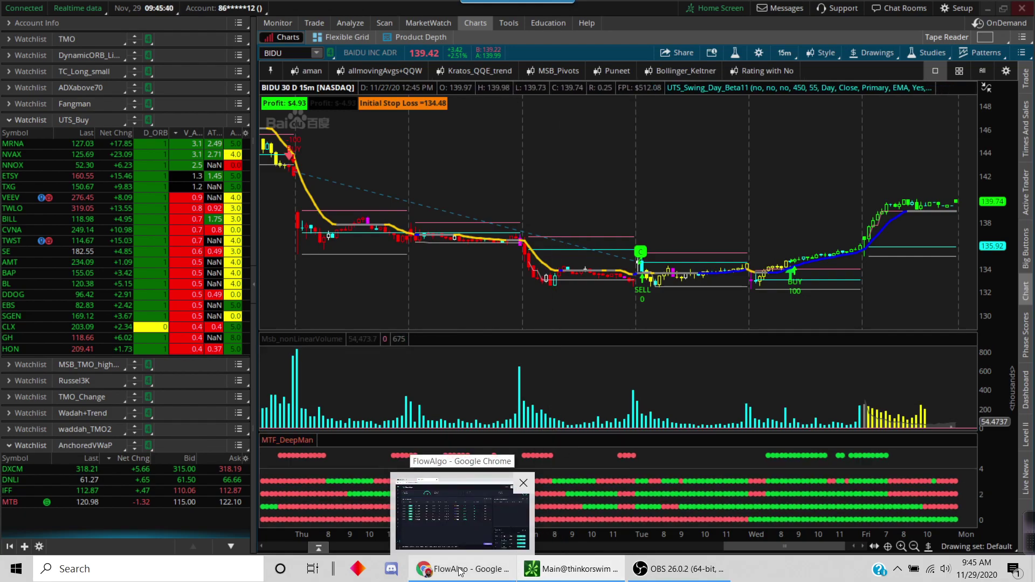
Step: Clear the BIDU search and browse the market-wide Realtime Option Flow table
{"action": "left_click", "coordinate": [460, 570]}
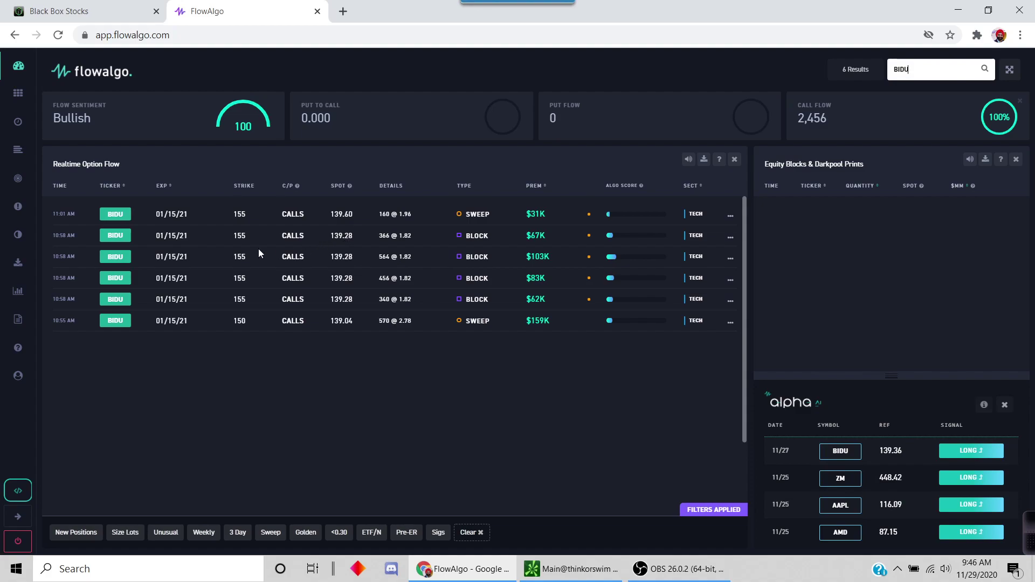
{"action": "double_click", "coordinate": [923, 68]}
{"action": "key", "text": "BackSpace"}
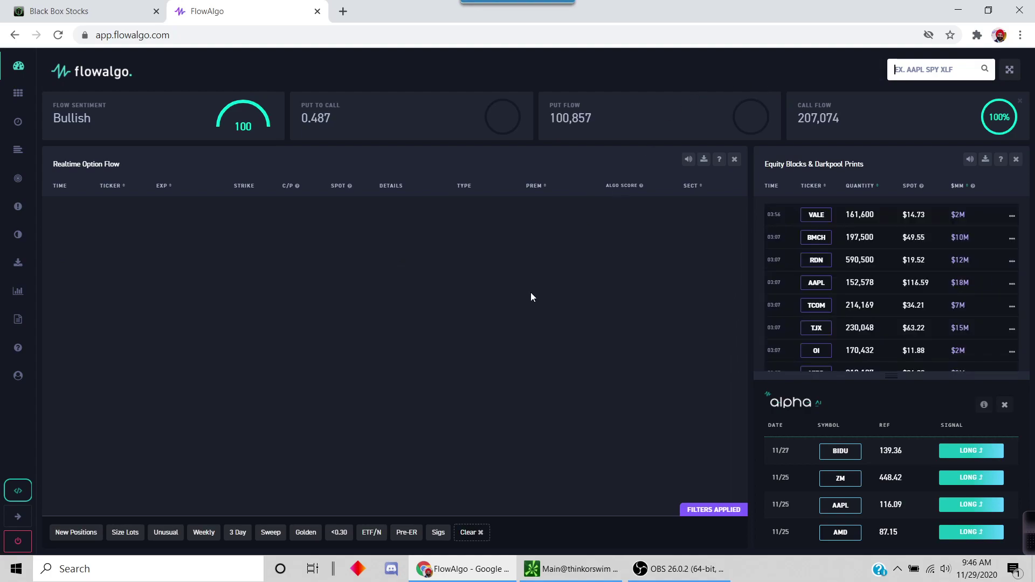
{"action": "scroll", "coordinate": [511, 365], "scroll_direction": "down", "scroll_amount": 5}
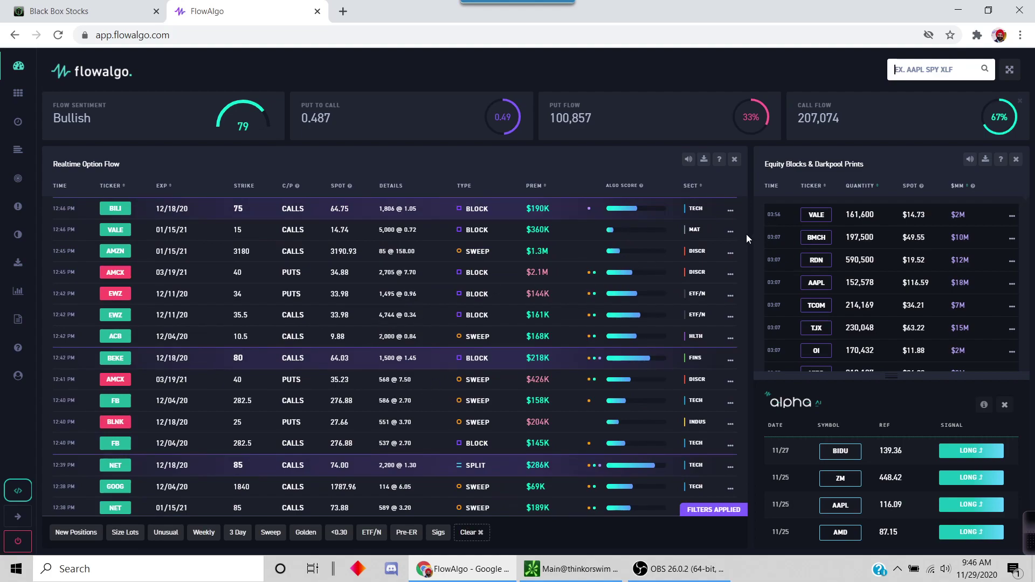
{"action": "left_click_drag", "start_coordinate": [745, 239], "coordinate": [755, 196]}
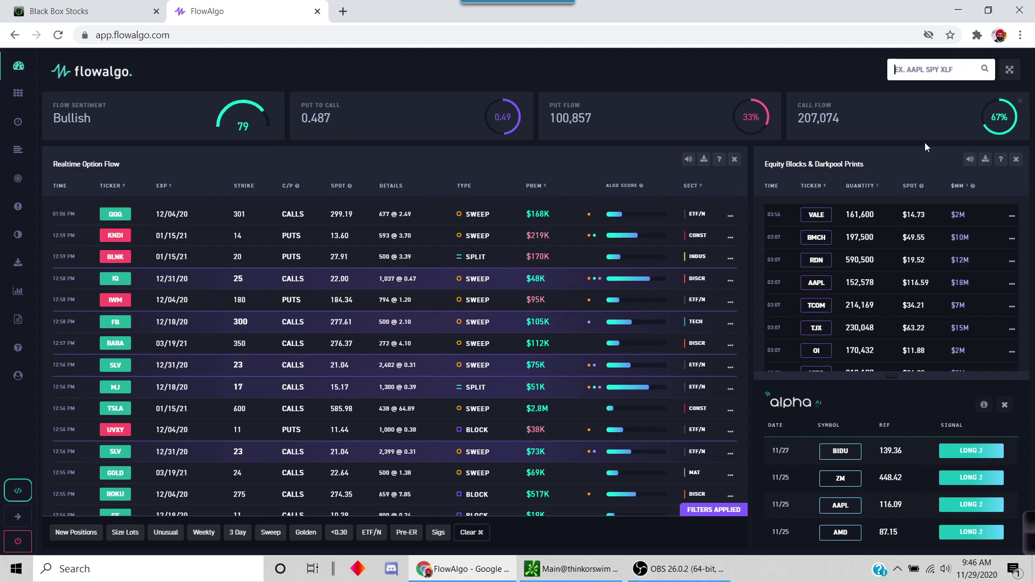
Step: Search FlowAlgo for BIDU again, then return to the thinkorswim BIDU chart
{"action": "left_click", "coordinate": [925, 69]}
{"action": "type", "text": "BDID"}
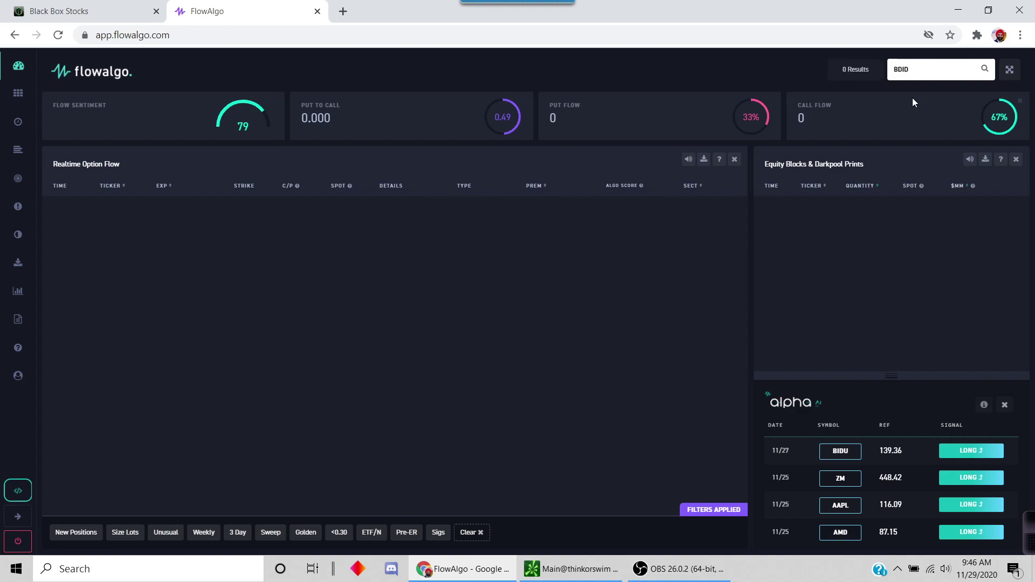
{"action": "key", "text": "BackSpace"}
{"action": "key", "text": "BackSpace"}
{"action": "key", "text": "BackSpace"}
{"action": "type", "text": "IDU"}
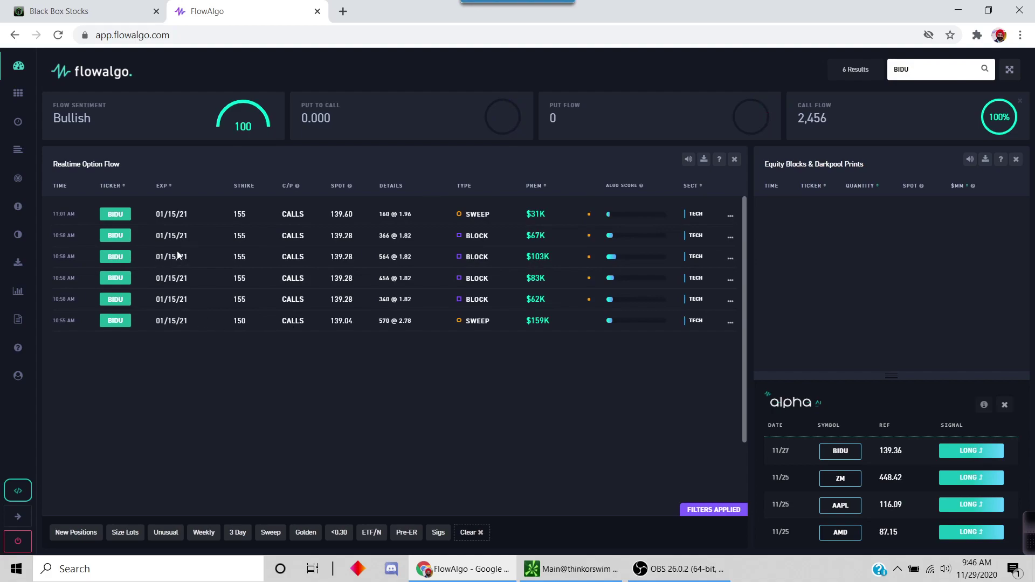
{"action": "mouse_move", "coordinate": [182, 324]}
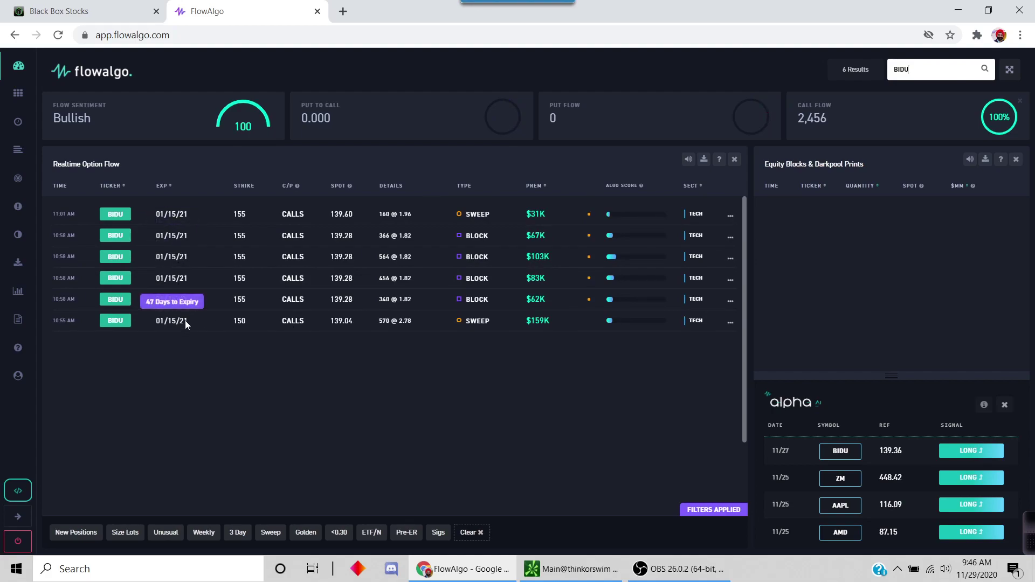
{"action": "left_click", "coordinate": [587, 570]}
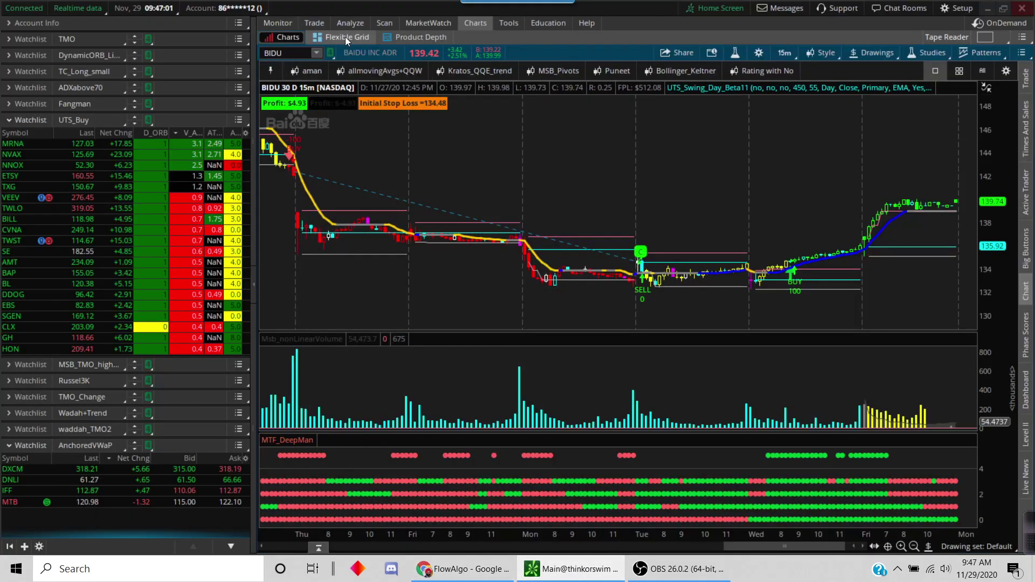
Step: Check volume and open interest on BIDU's 15 JAN 21 150 and 155 calls, then go to Scan
{"action": "left_click", "coordinate": [314, 24]}
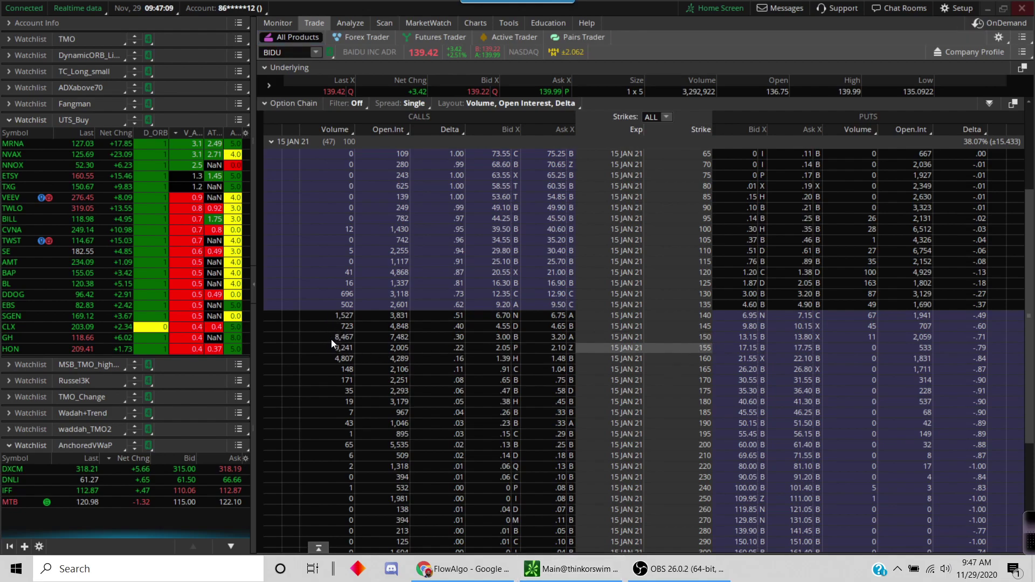
{"action": "left_click_drag", "start_coordinate": [322, 331], "coordinate": [716, 355]}
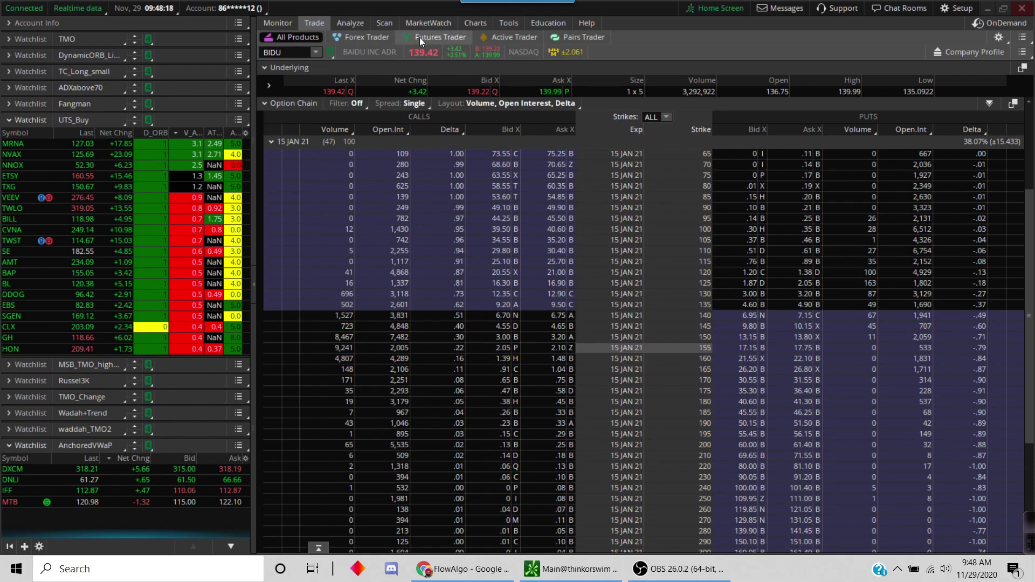
{"action": "left_click", "coordinate": [386, 24]}
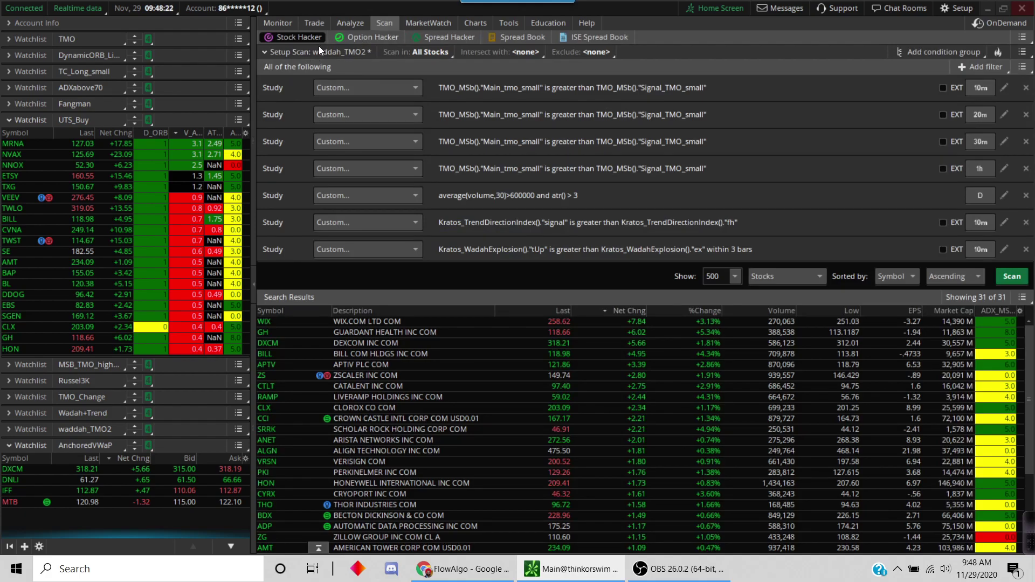
Step: In Option Hacker, add an option Volume filter with a 5,000 minimum
{"action": "left_click", "coordinate": [368, 39]}
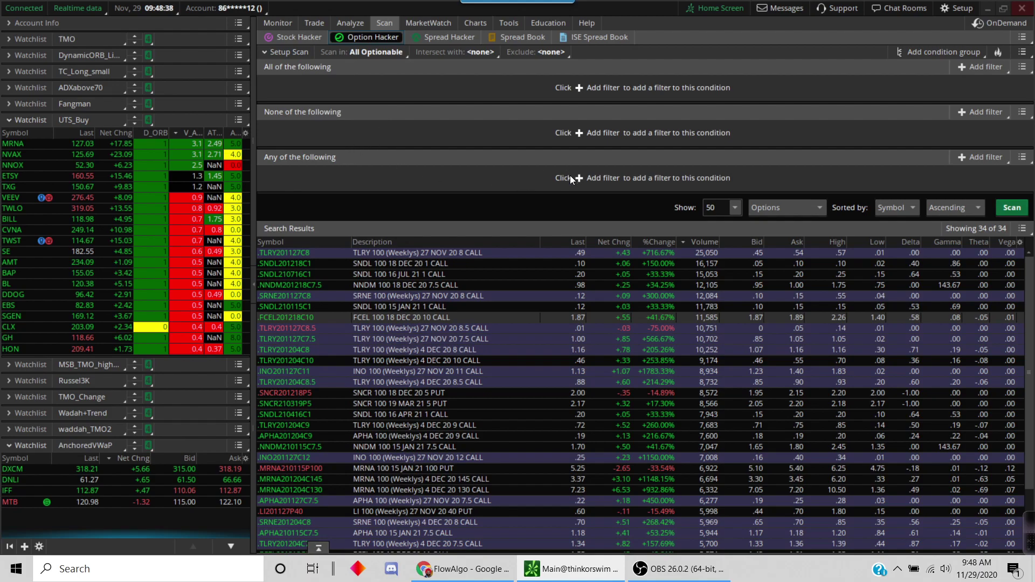
{"action": "left_click", "coordinate": [967, 72]}
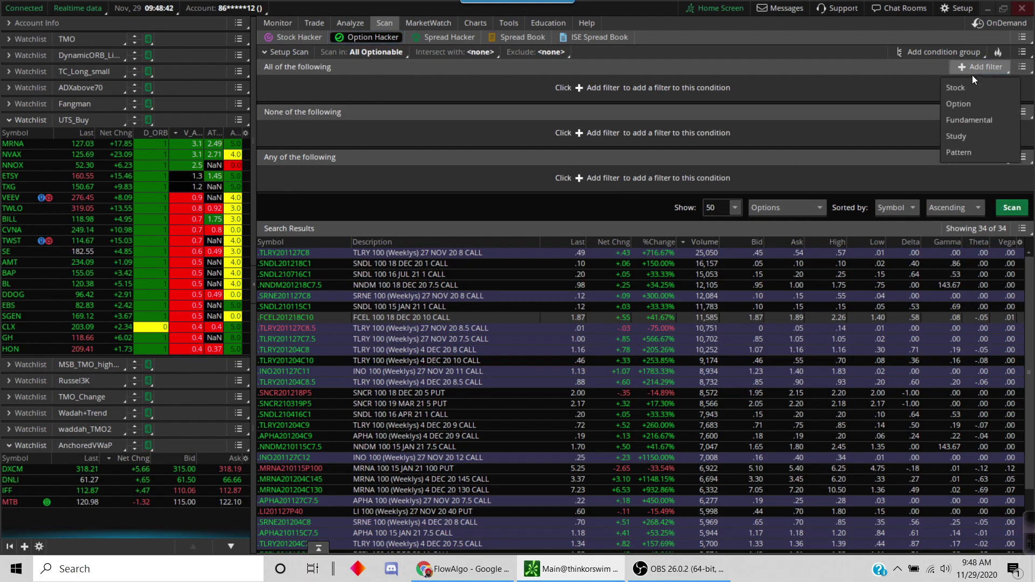
{"action": "left_click", "coordinate": [975, 102]}
{"action": "left_click", "coordinate": [571, 93]}
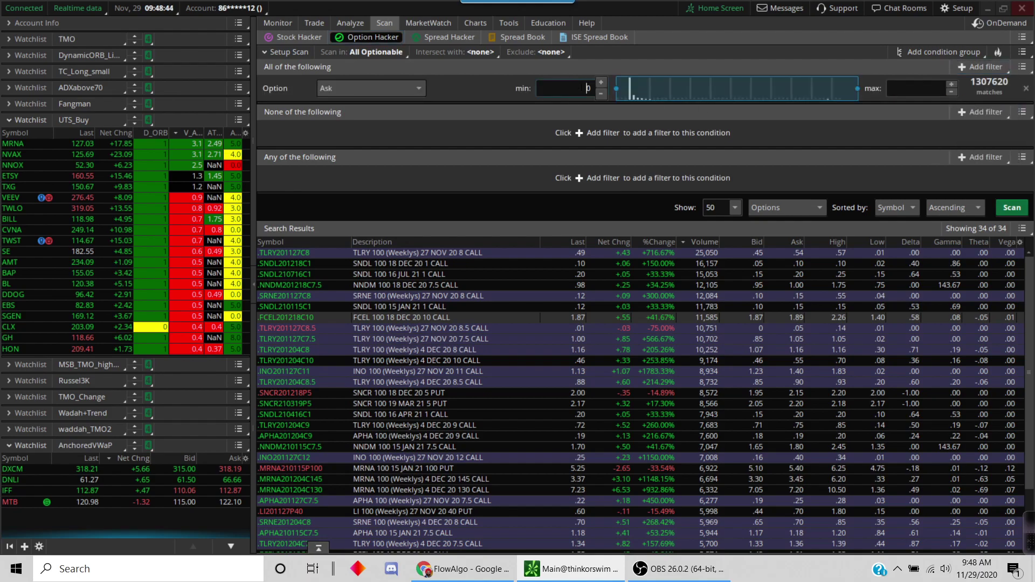
{"action": "type", "text": "5000"}
{"action": "left_click", "coordinate": [420, 88]}
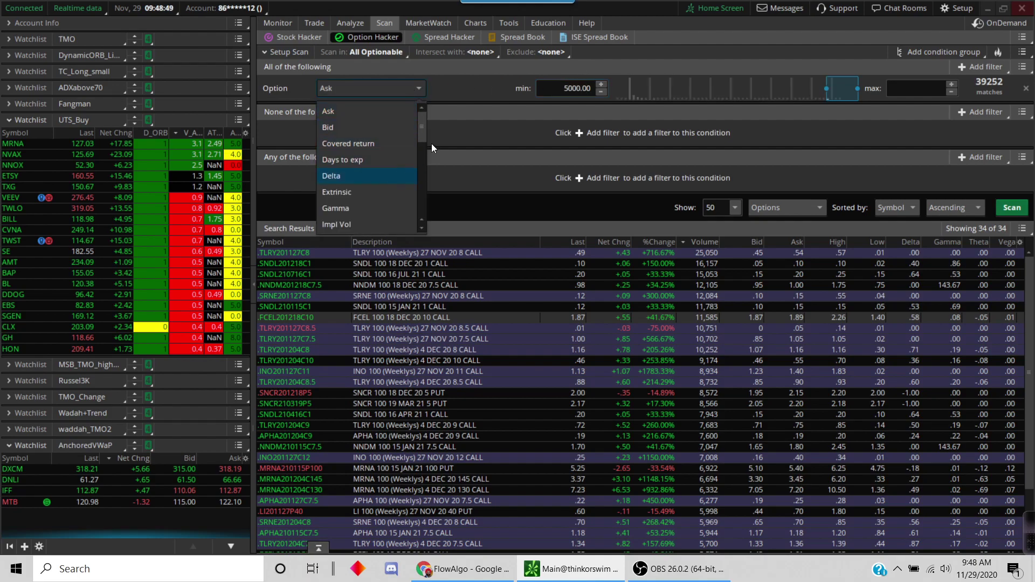
{"action": "left_click_drag", "start_coordinate": [422, 132], "coordinate": [393, 205]}
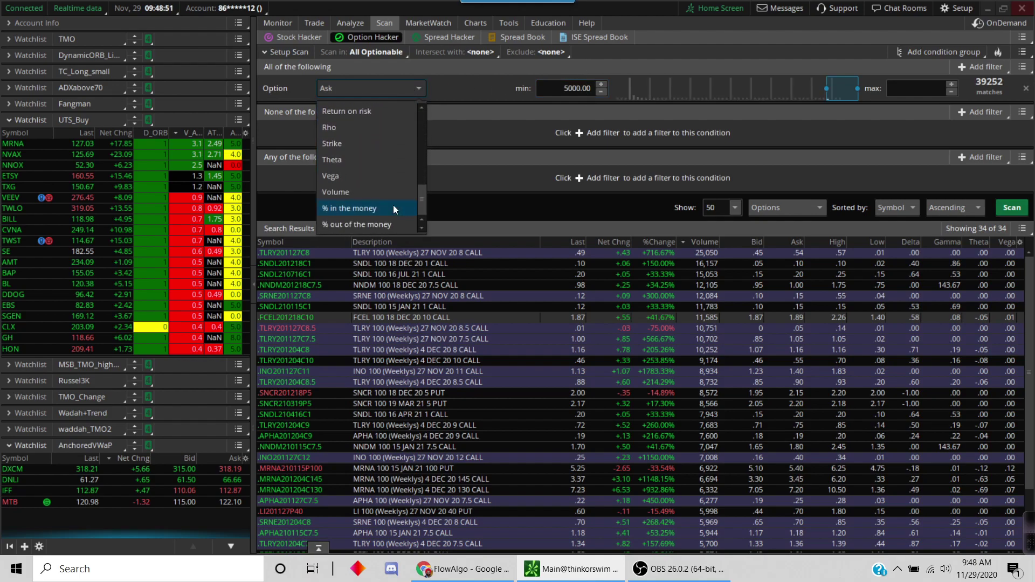
{"action": "left_click", "coordinate": [334, 195]}
{"action": "left_click", "coordinate": [558, 87]}
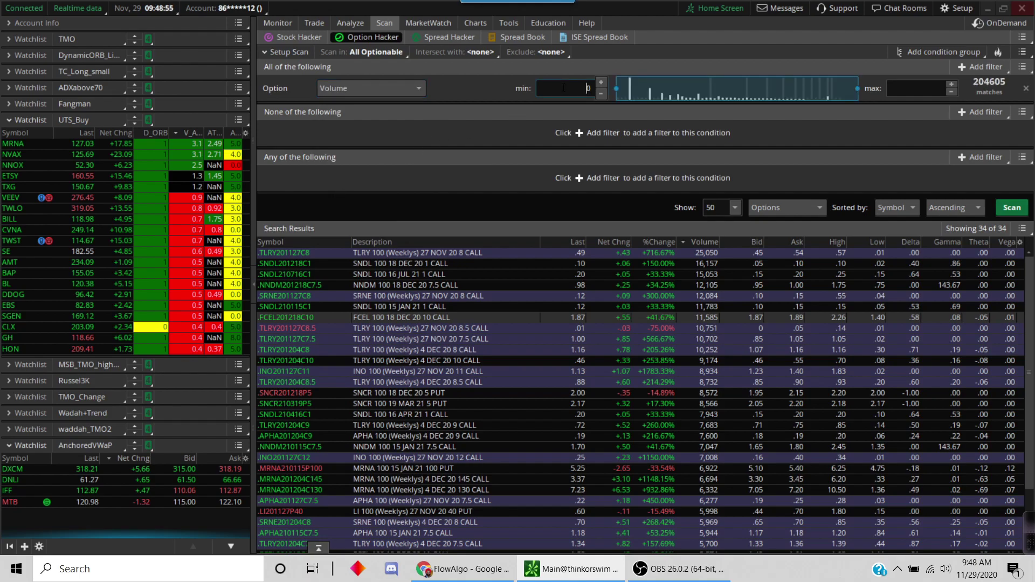
{"action": "type", "text": "50000"}
{"action": "key", "text": "BackSpace"}
{"action": "key", "text": "Return"}
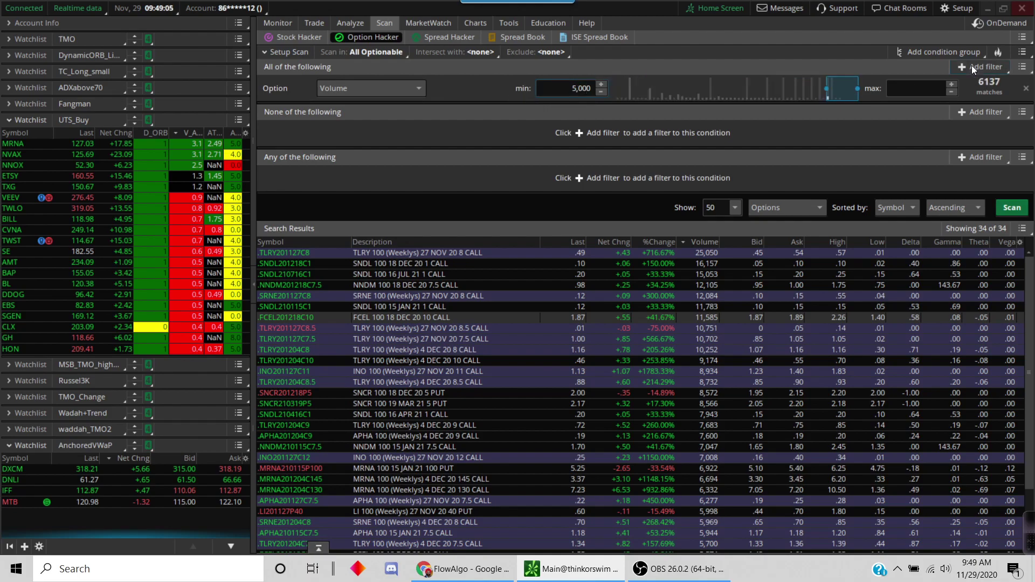
Step: Add a study filter using the Unusual_Volume study
{"action": "left_click", "coordinate": [972, 65]}
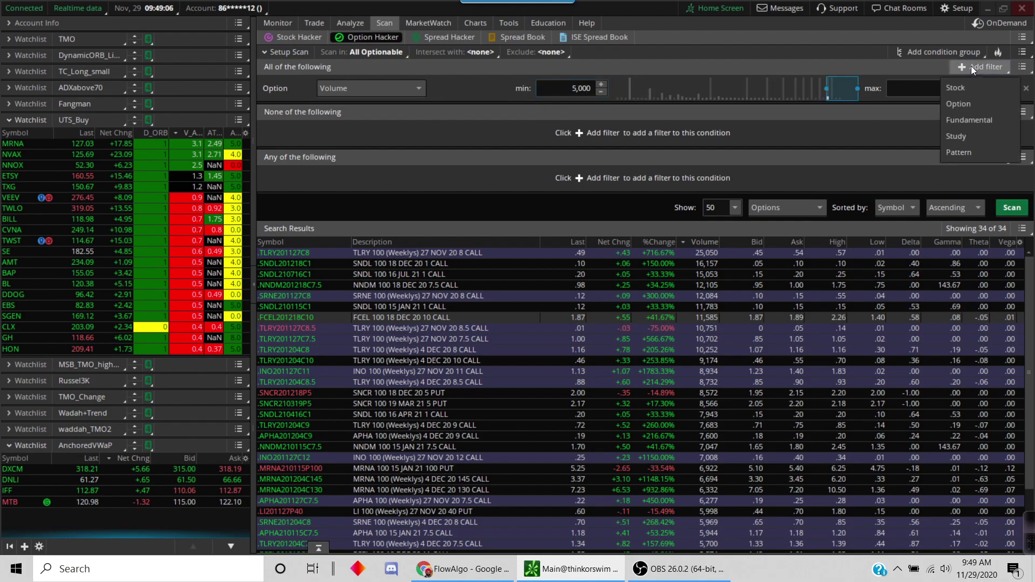
{"action": "left_click", "coordinate": [968, 137]}
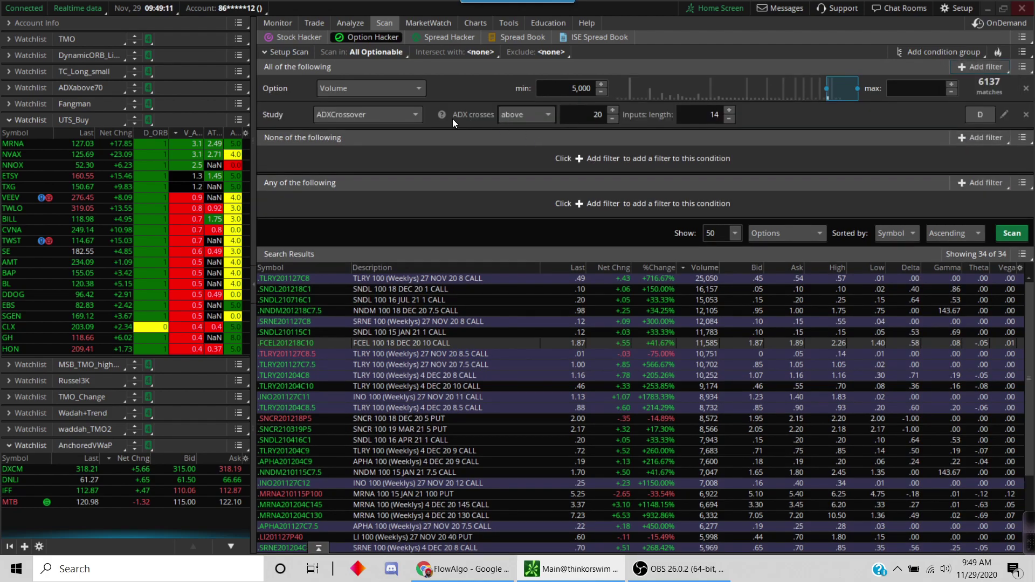
{"action": "left_click", "coordinate": [413, 115]}
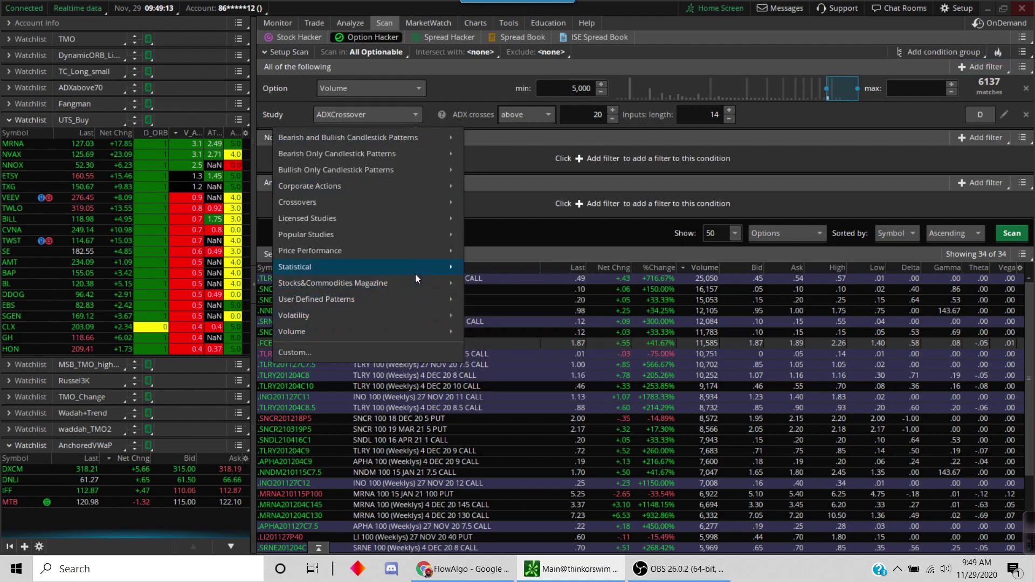
{"action": "mouse_move", "coordinate": [421, 332]}
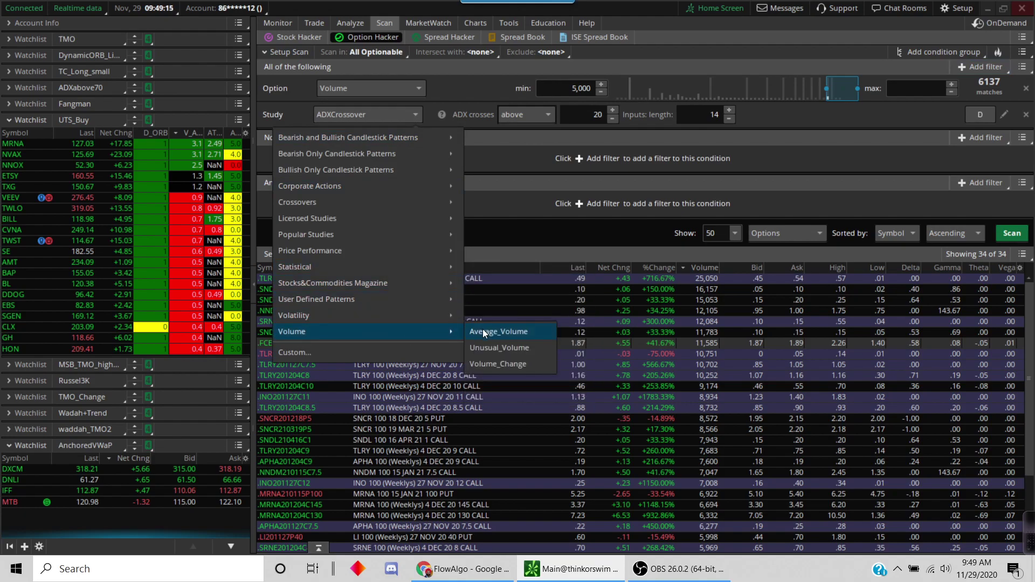
{"action": "left_click", "coordinate": [502, 349]}
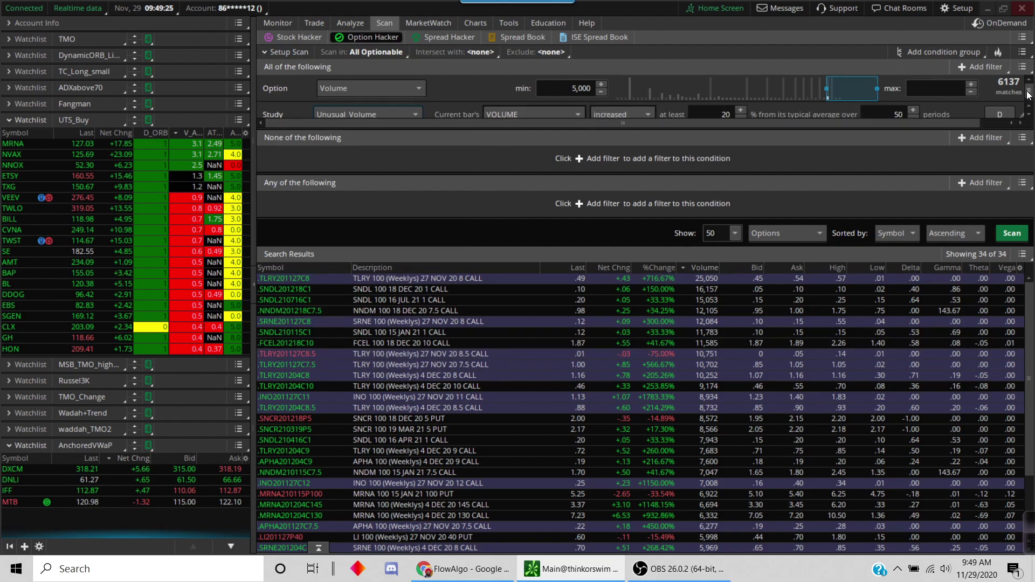
{"action": "scroll", "coordinate": [1028, 95], "scroll_direction": "down", "scroll_amount": 1}
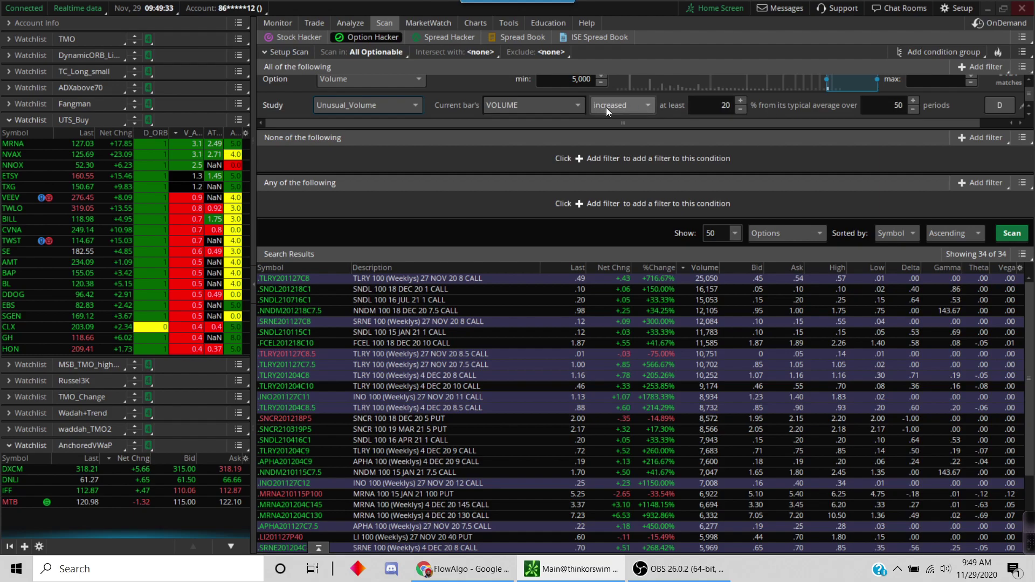
Step: Add a second study filter and show its study choices
{"action": "left_click", "coordinate": [986, 68]}
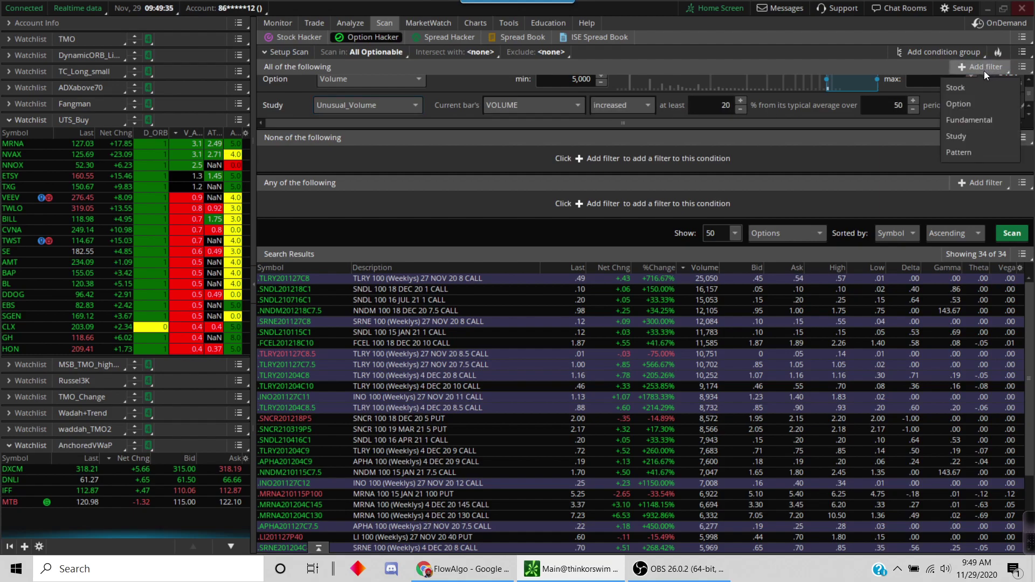
{"action": "left_click", "coordinate": [958, 135]}
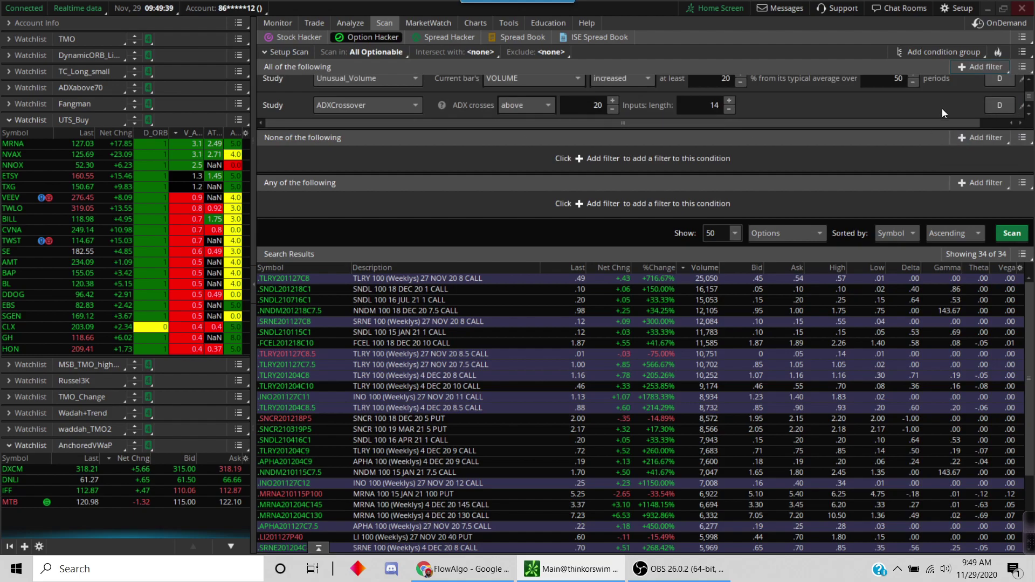
{"action": "left_click", "coordinate": [384, 106]}
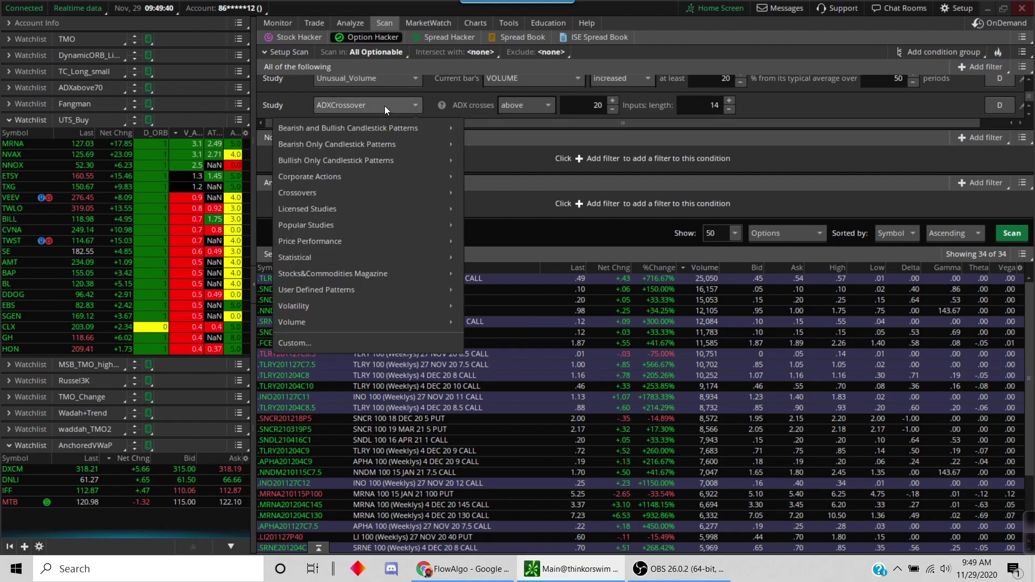
Step: Replace ADXCrossover with a custom price-data condition compared against open_interest, and save it
{"action": "left_click", "coordinate": [355, 344]}
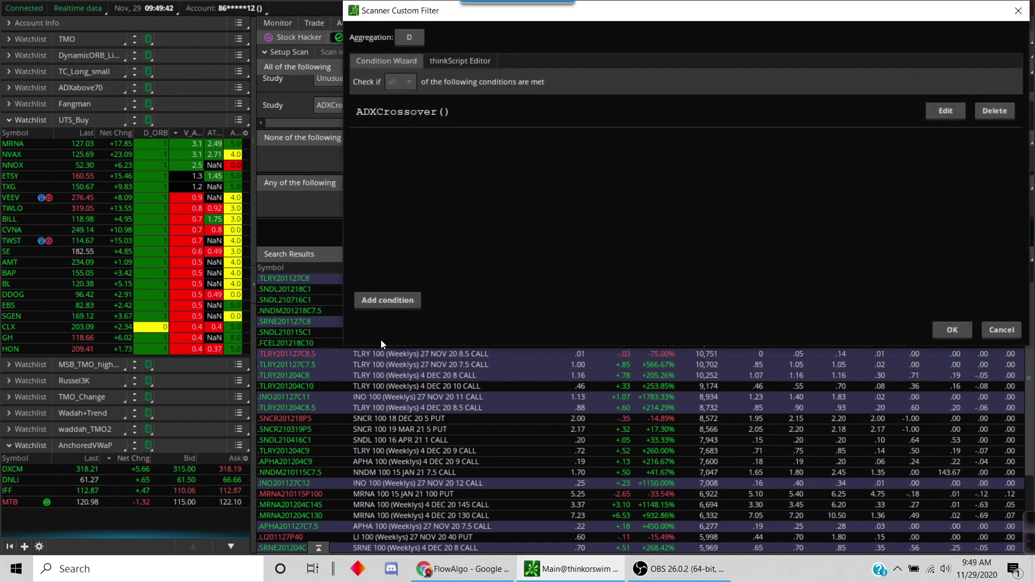
{"action": "left_click", "coordinate": [951, 112]}
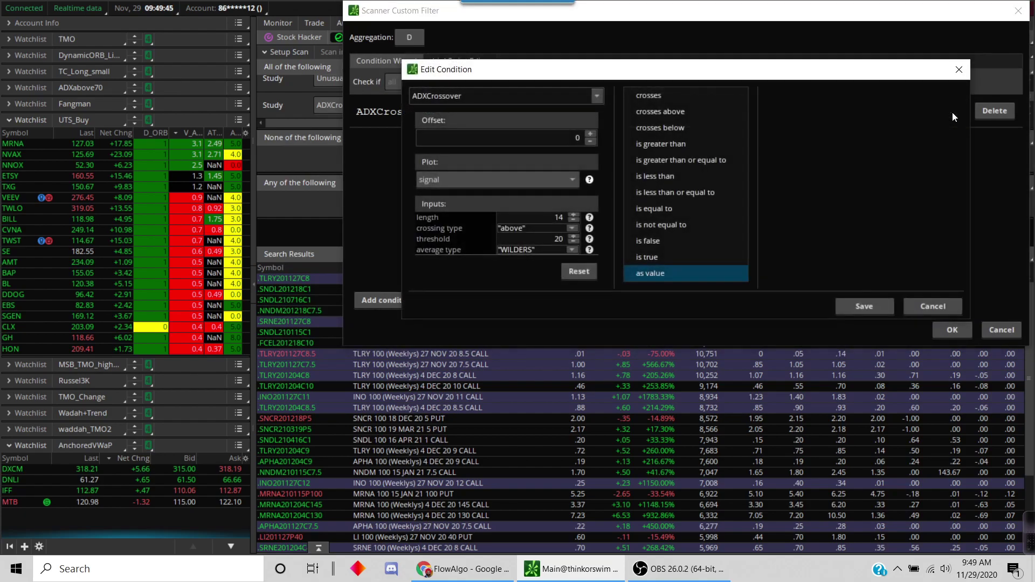
{"action": "left_click", "coordinate": [597, 95]}
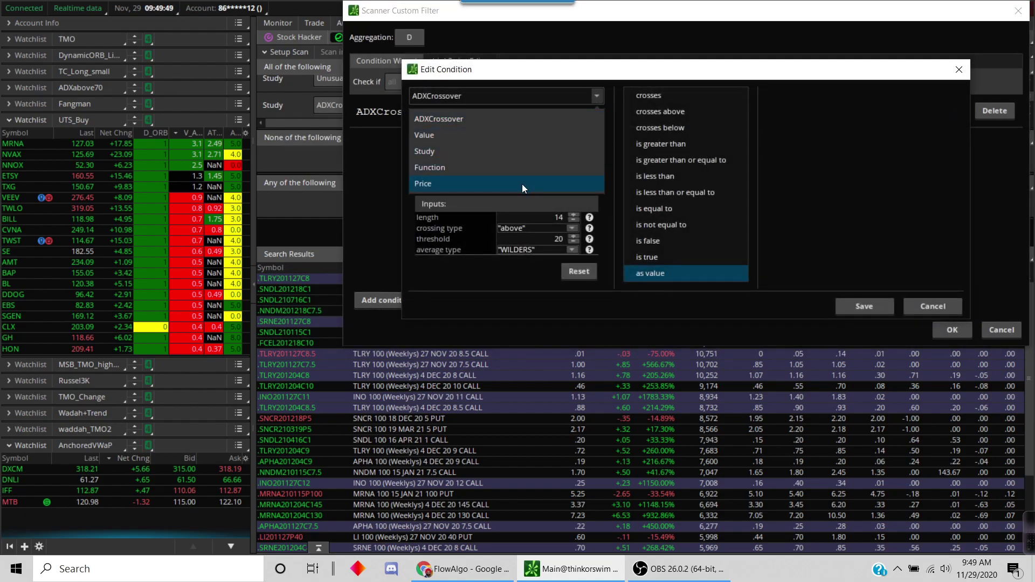
{"action": "left_click", "coordinate": [522, 183]}
{"action": "left_click_drag", "start_coordinate": [600, 166], "coordinate": [596, 202]}
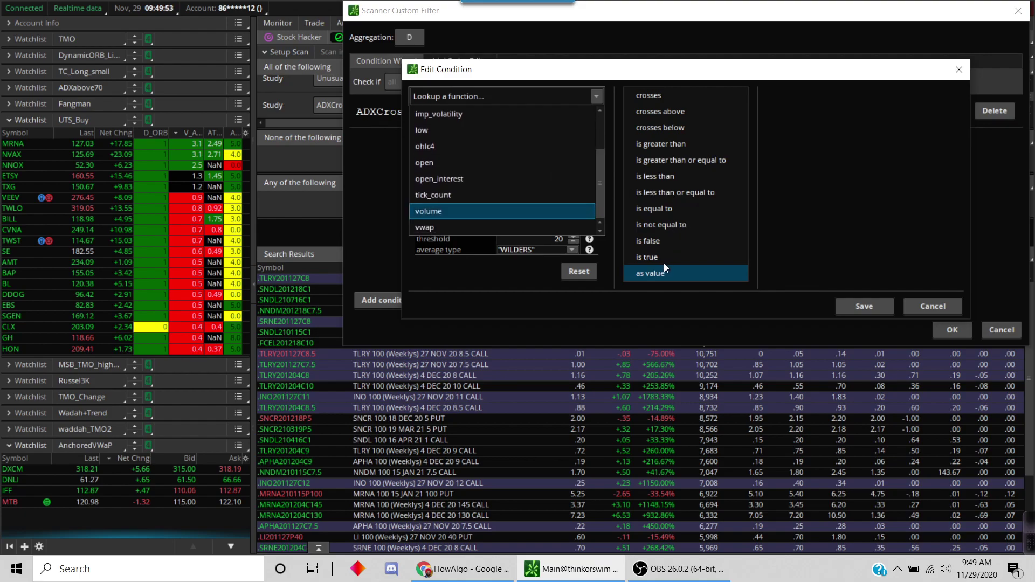
{"action": "left_click", "coordinate": [675, 182]}
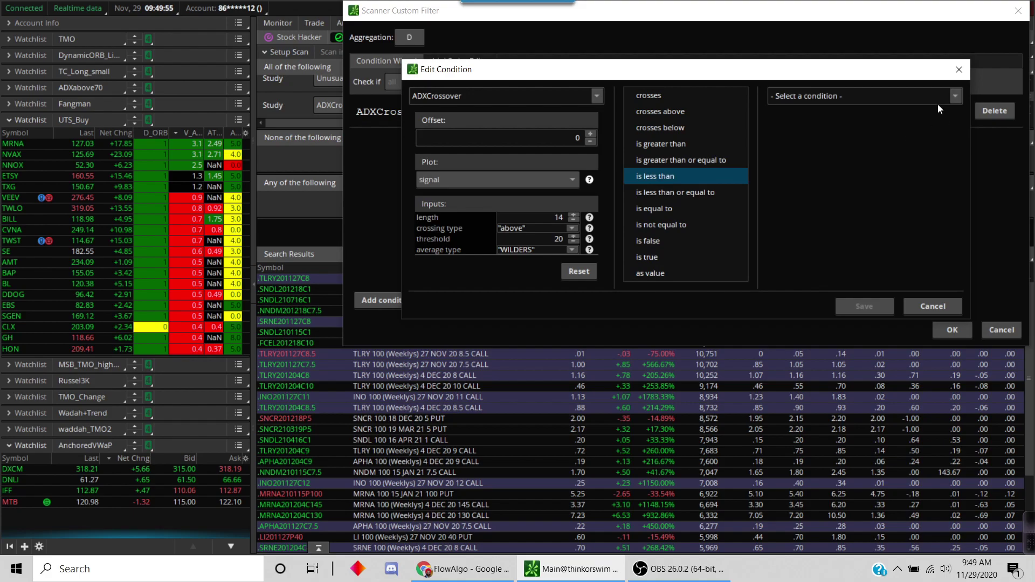
{"action": "left_click", "coordinate": [957, 96]}
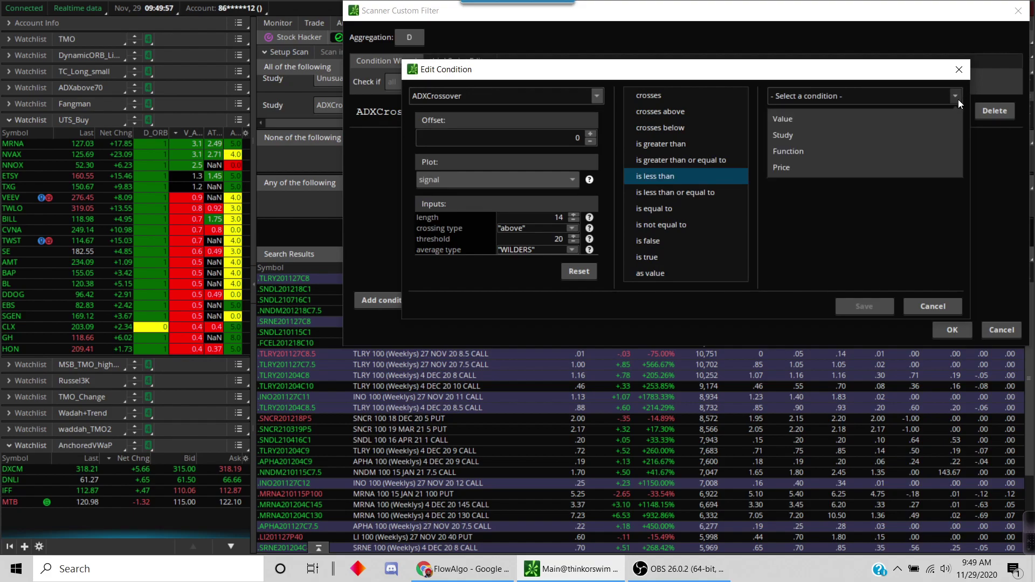
{"action": "left_click", "coordinate": [807, 169]}
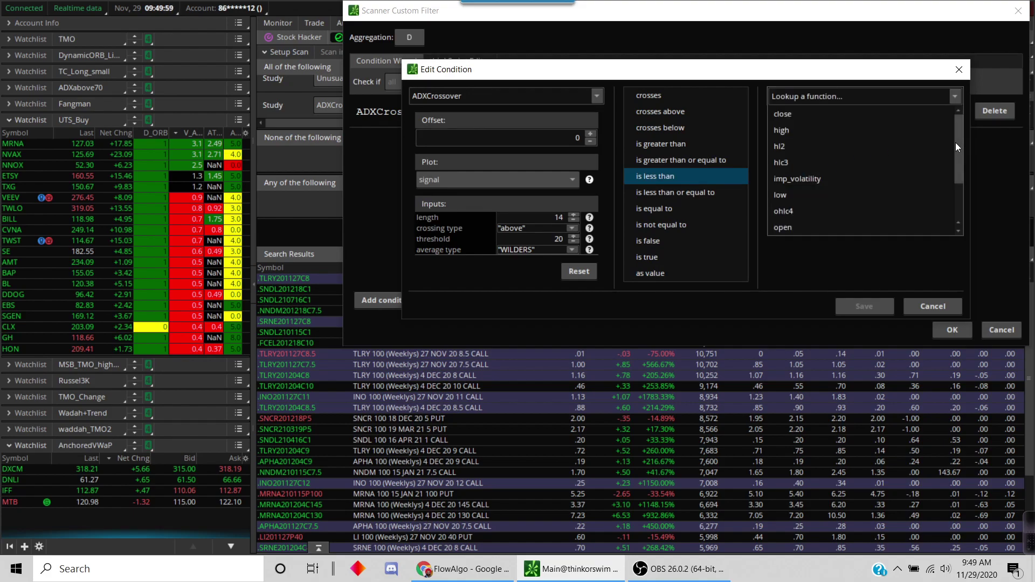
{"action": "left_click_drag", "start_coordinate": [955, 143], "coordinate": [946, 179]}
{"action": "left_click", "coordinate": [804, 177]}
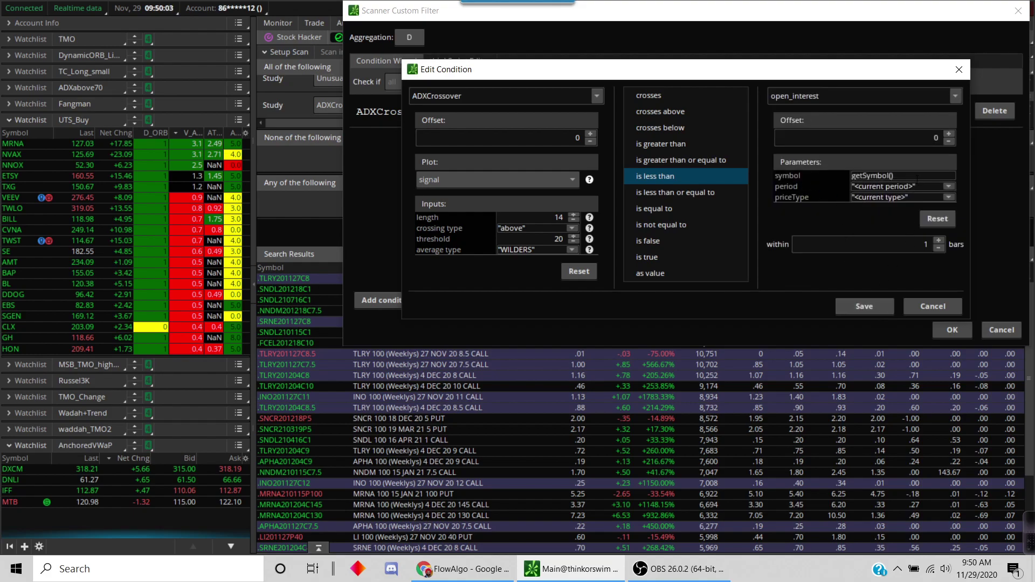
{"action": "left_click", "coordinate": [877, 304]}
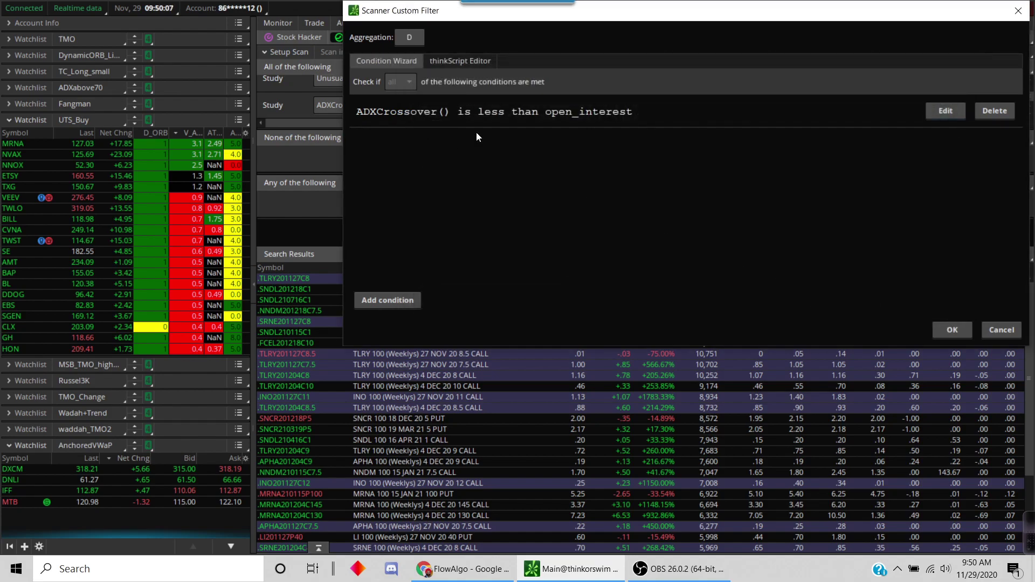
Step: Change the condition's left side to volume and save it
{"action": "left_click", "coordinate": [950, 112]}
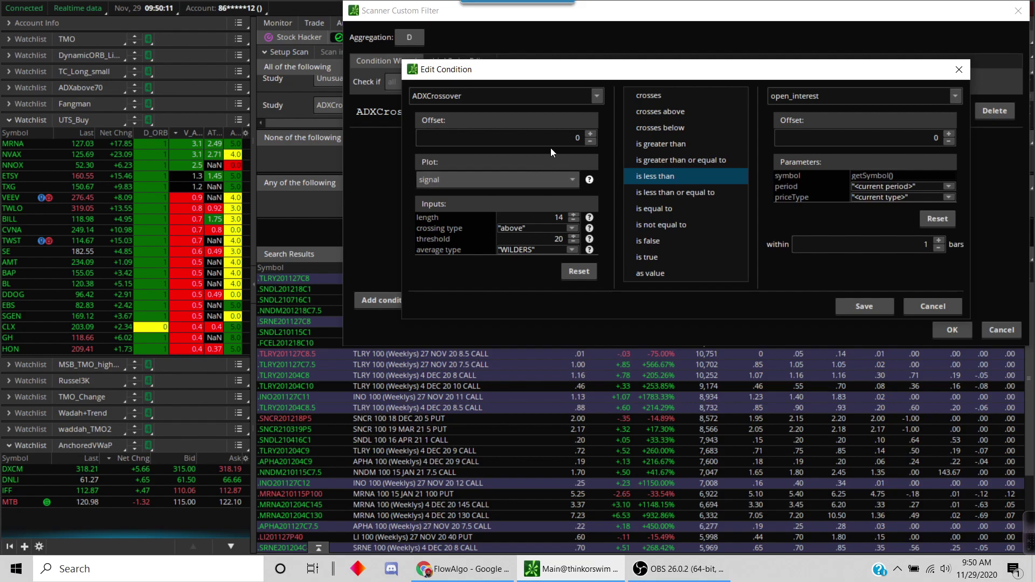
{"action": "left_click", "coordinate": [597, 96]}
{"action": "left_click", "coordinate": [493, 189]}
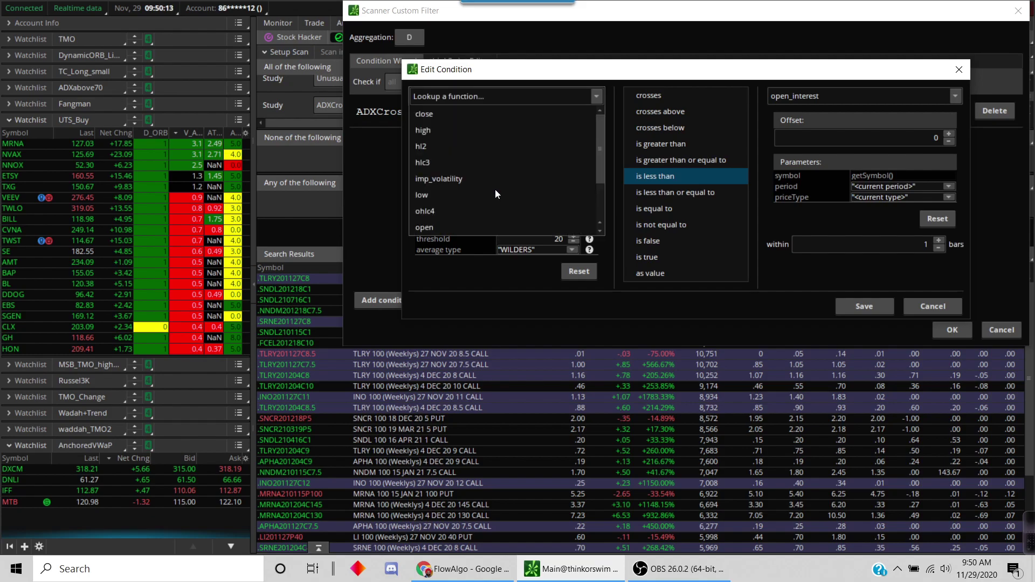
{"action": "scroll", "coordinate": [597, 160], "scroll_direction": "down", "scroll_amount": 1}
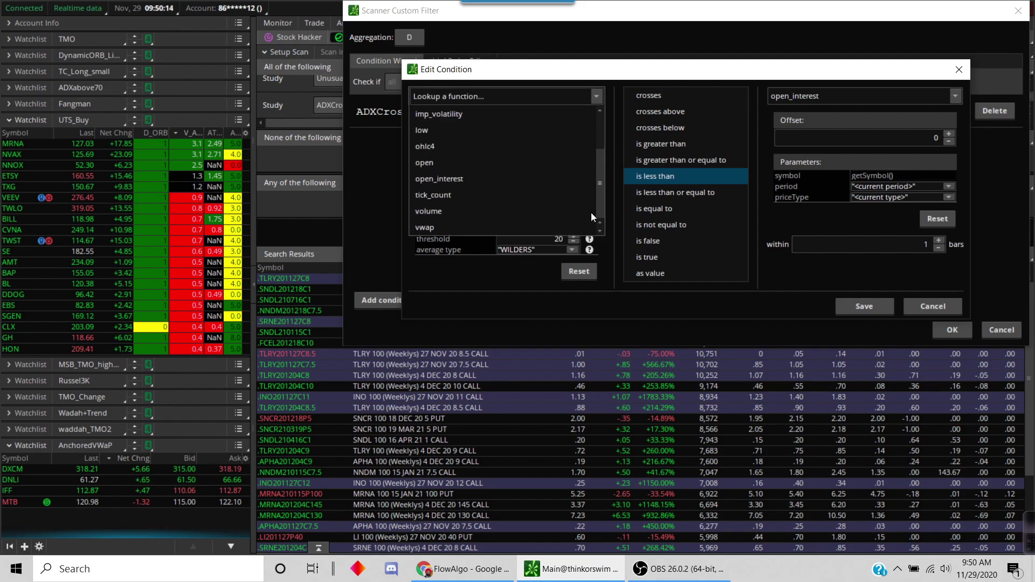
{"action": "left_click", "coordinate": [501, 212]}
{"action": "left_click", "coordinate": [869, 307]}
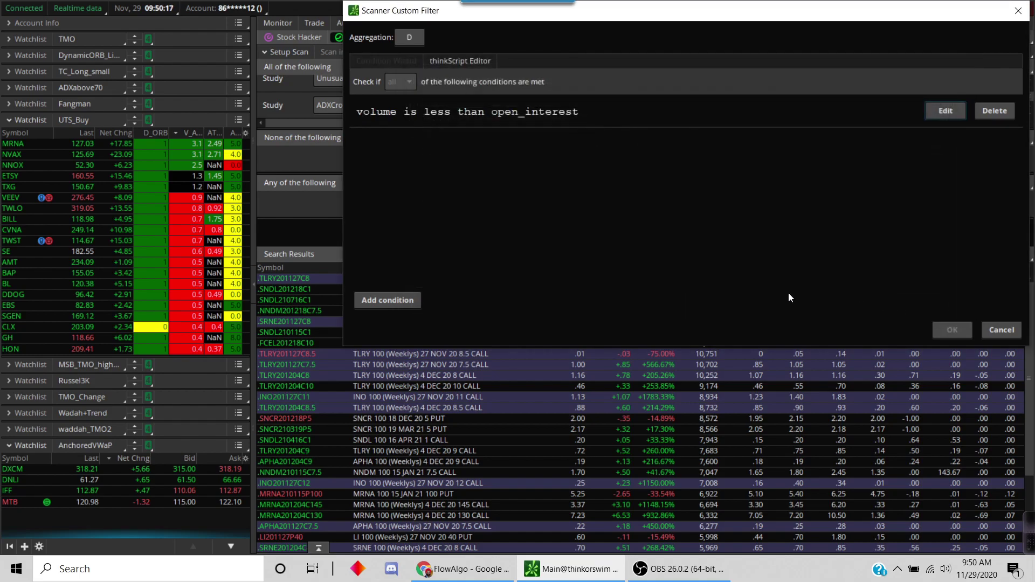
Step: Change the comparison to 'is greater than' and save the condition
{"action": "left_click", "coordinate": [955, 109]}
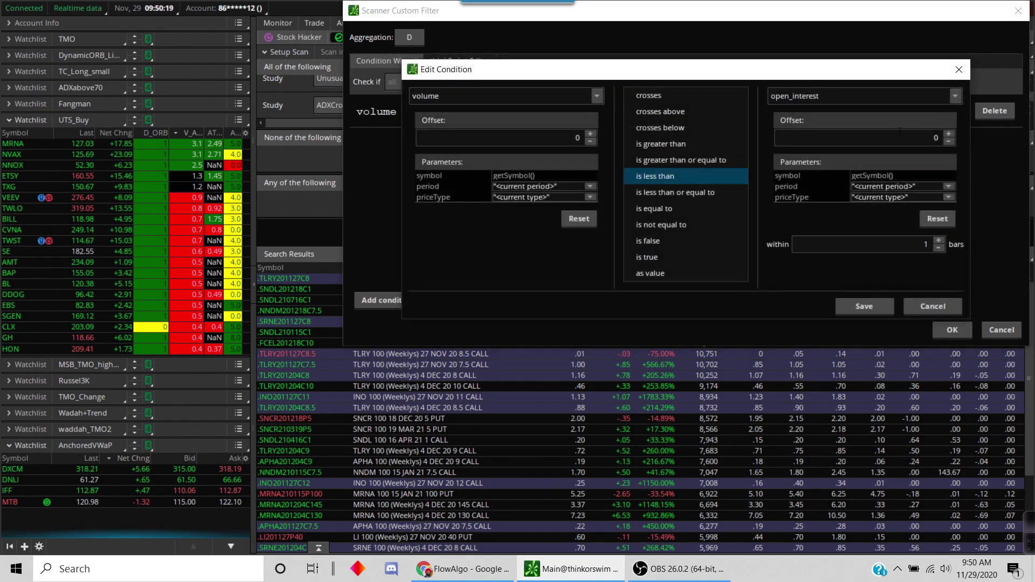
{"action": "left_click", "coordinate": [695, 155]}
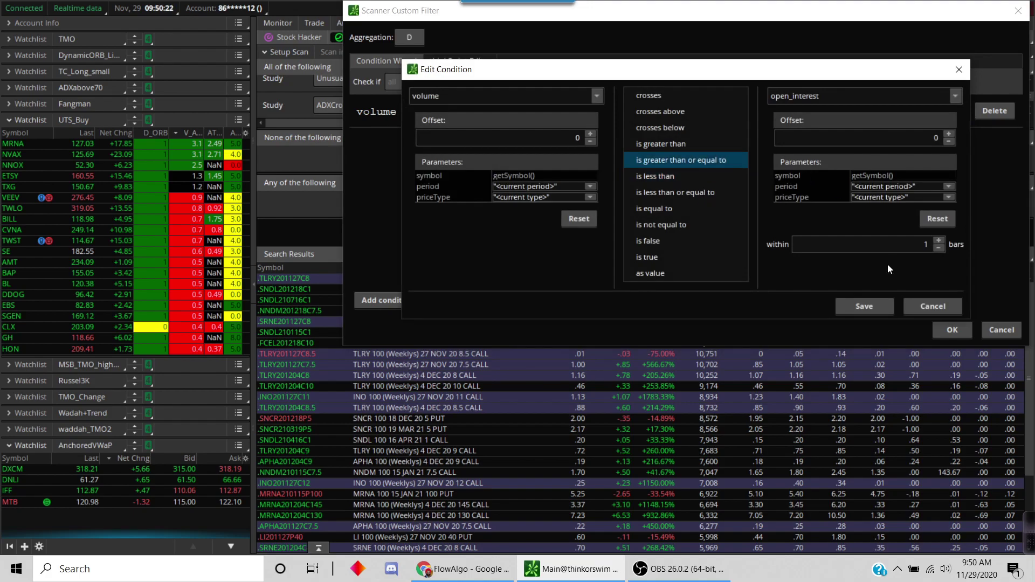
{"action": "left_click", "coordinate": [684, 144]}
{"action": "left_click", "coordinate": [871, 306]}
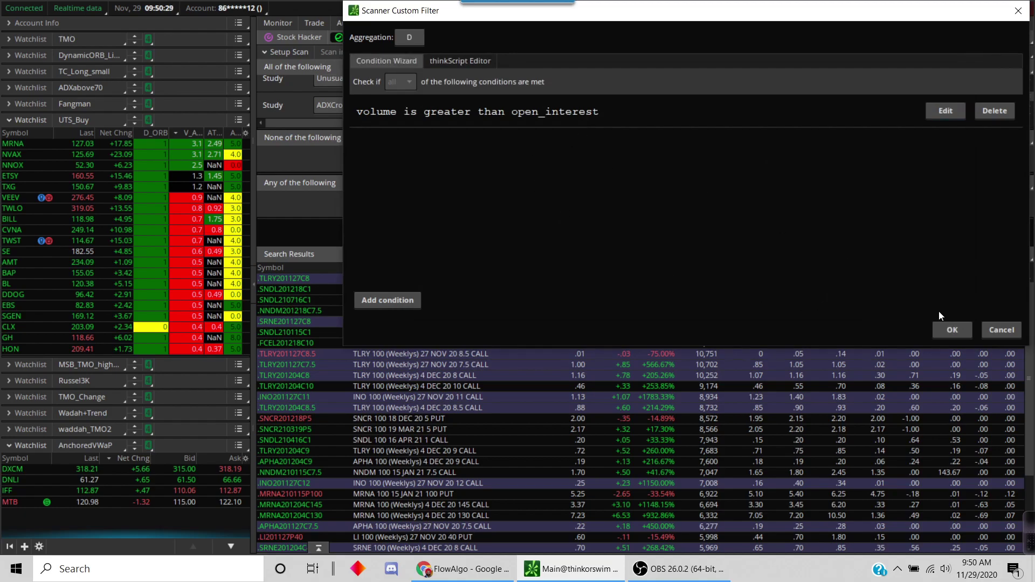
Step: Apply the custom condition and review the Volume, Unusual_Volume and Custom filter rows
{"action": "left_click", "coordinate": [953, 329]}
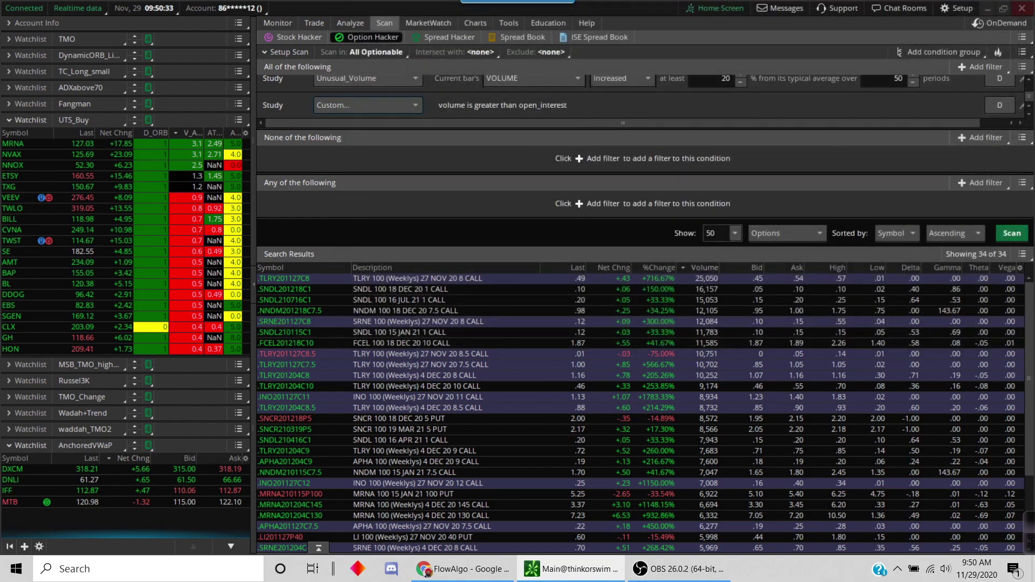
{"action": "left_click_drag", "start_coordinate": [1030, 100], "coordinate": [1030, 90]}
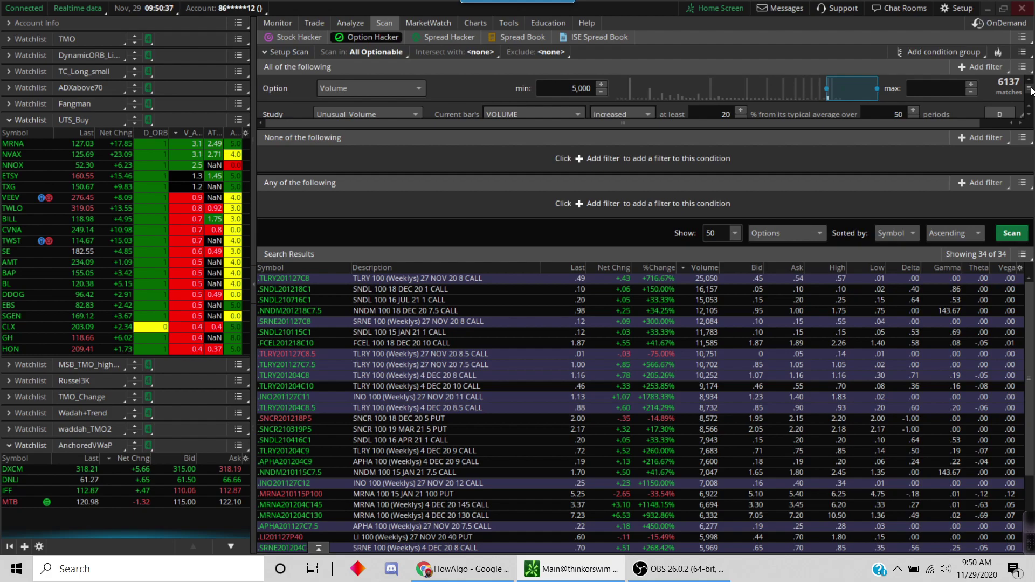
{"action": "scroll", "coordinate": [1031, 90], "scroll_direction": "down", "scroll_amount": 2}
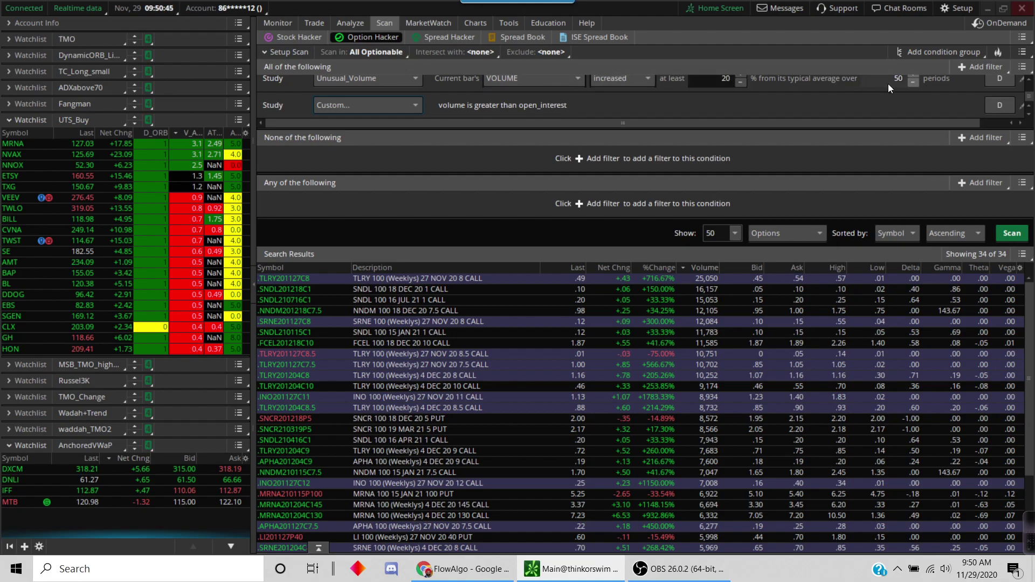
Step: Run the option scan and sort its 34 results by Symbol ascending
{"action": "left_click", "coordinate": [1016, 235]}
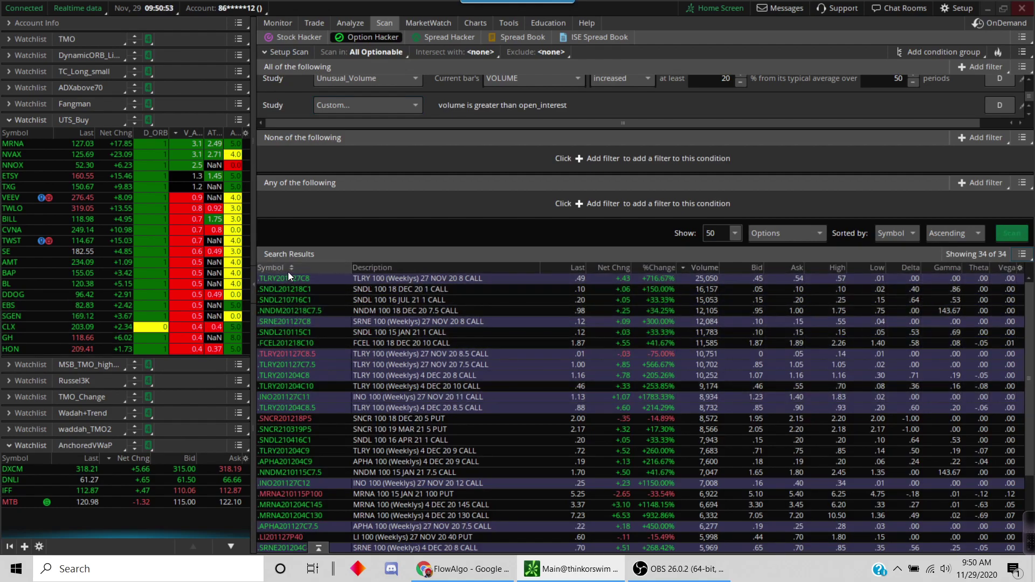
{"action": "left_click", "coordinate": [271, 268]}
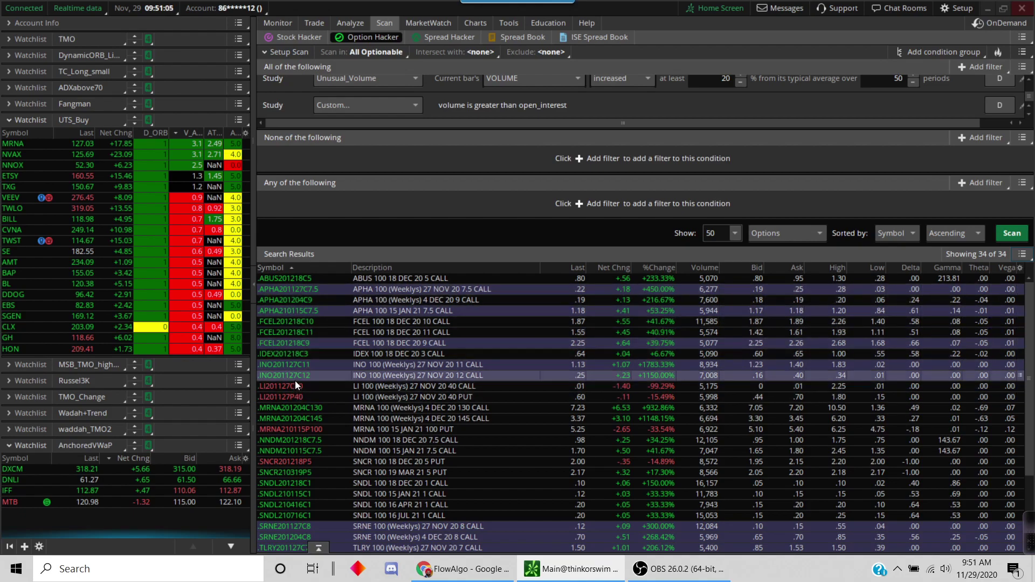
Step: Scroll the scan results down to the TLRY weekly call contracts
{"action": "scroll", "coordinate": [306, 387], "scroll_direction": "down", "scroll_amount": 1}
{"action": "scroll", "coordinate": [328, 379], "scroll_direction": "down", "scroll_amount": 1}
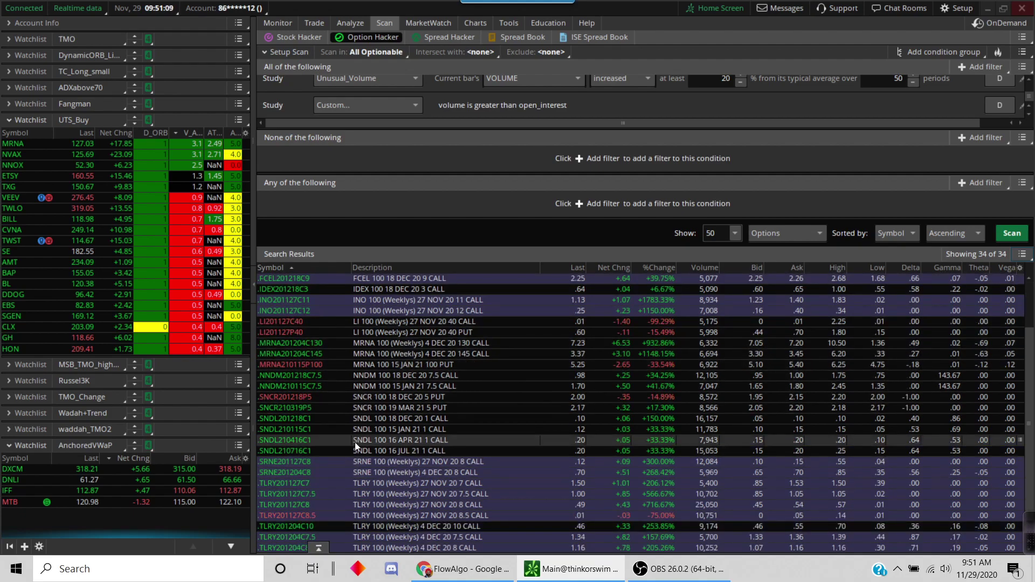
{"action": "scroll", "coordinate": [355, 443], "scroll_direction": "down", "scroll_amount": 1}
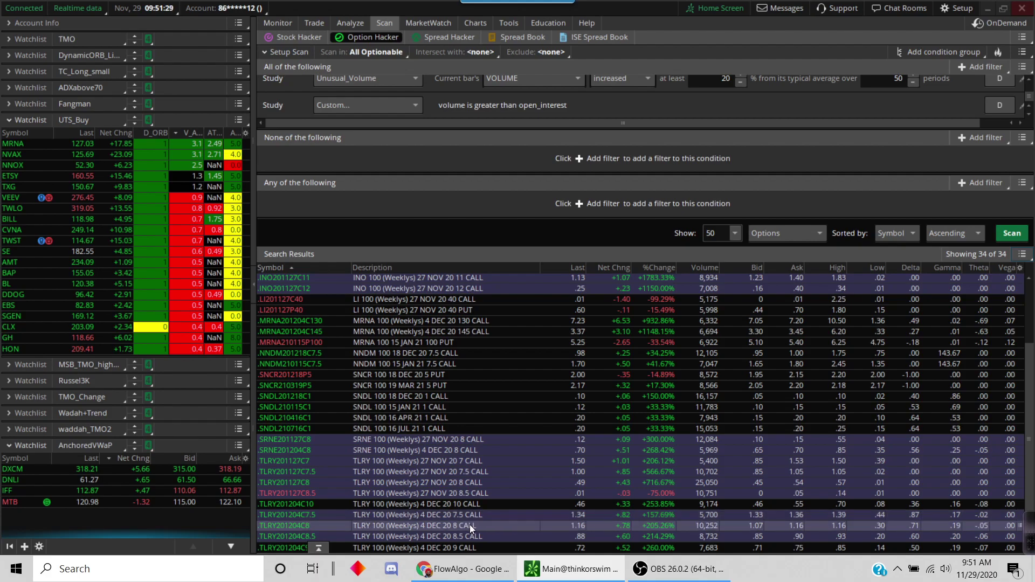
{"action": "left_click", "coordinate": [474, 23]}
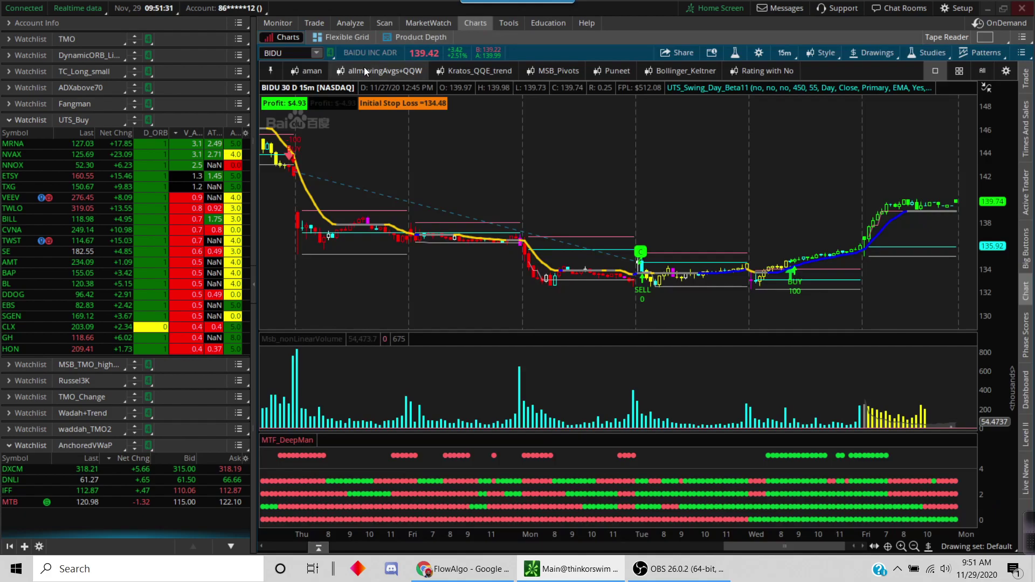
{"action": "type", "text": "TLRY"}
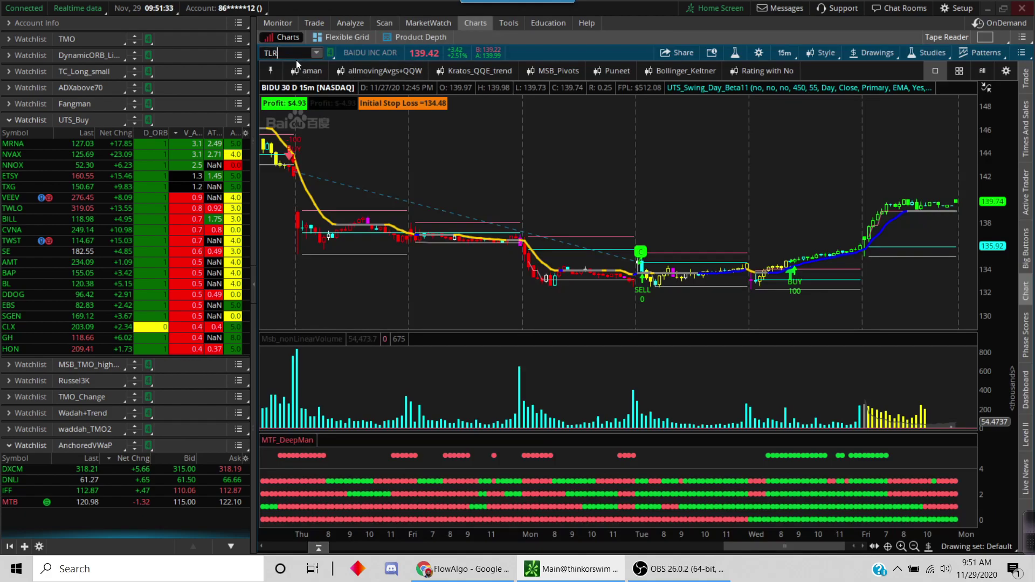
{"action": "key", "text": "Return"}
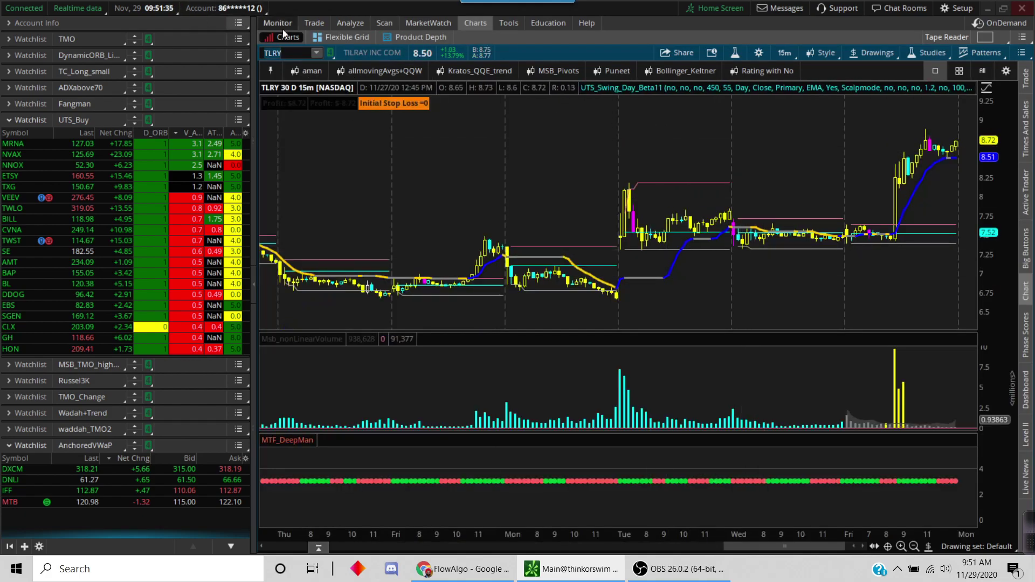
{"action": "left_click", "coordinate": [319, 24]}
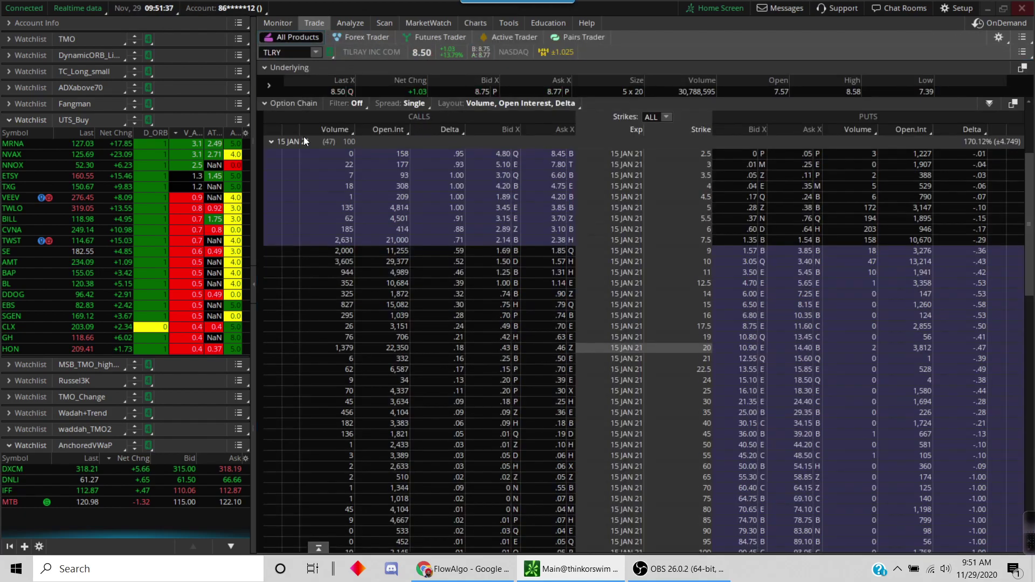
{"action": "left_click", "coordinate": [271, 142]}
{"action": "left_click", "coordinate": [267, 133]}
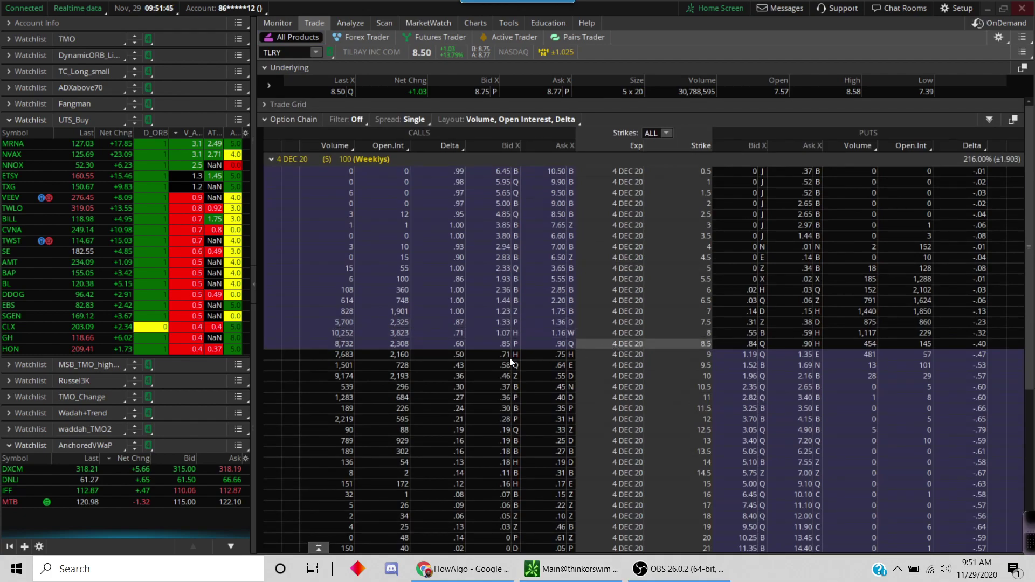
{"action": "mouse_move", "coordinate": [303, 314]}
{"action": "left_mouse_down"}
{"action": "mouse_move", "coordinate": [694, 328]}
{"action": "mouse_move", "coordinate": [733, 337]}
{"action": "mouse_move", "coordinate": [739, 356]}
{"action": "left_mouse_up"}
Step: View TLRY on the 15-minute chart, zooming in and back out
{"action": "left_click", "coordinate": [475, 23]}
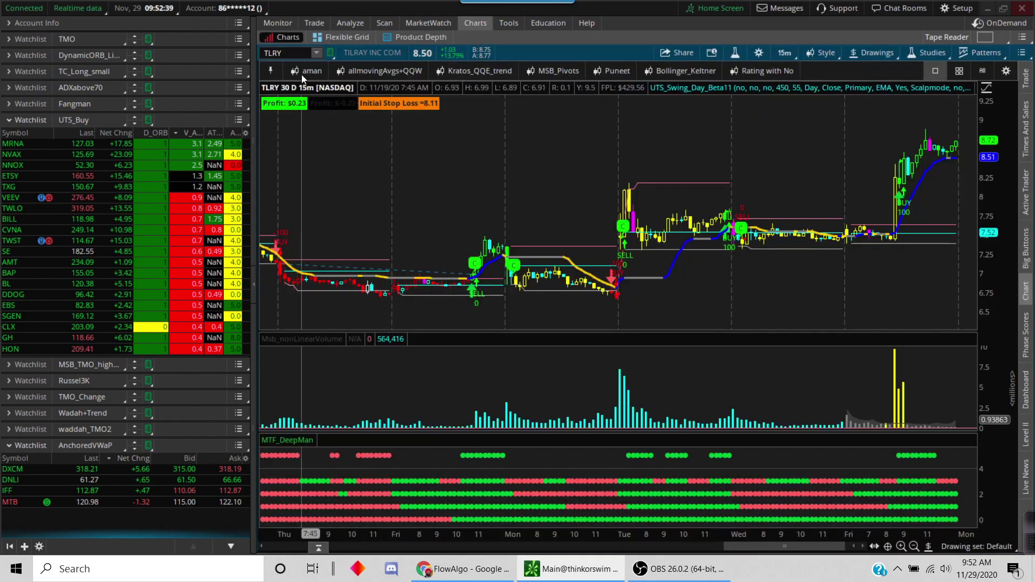
{"action": "left_click", "coordinate": [901, 547]}
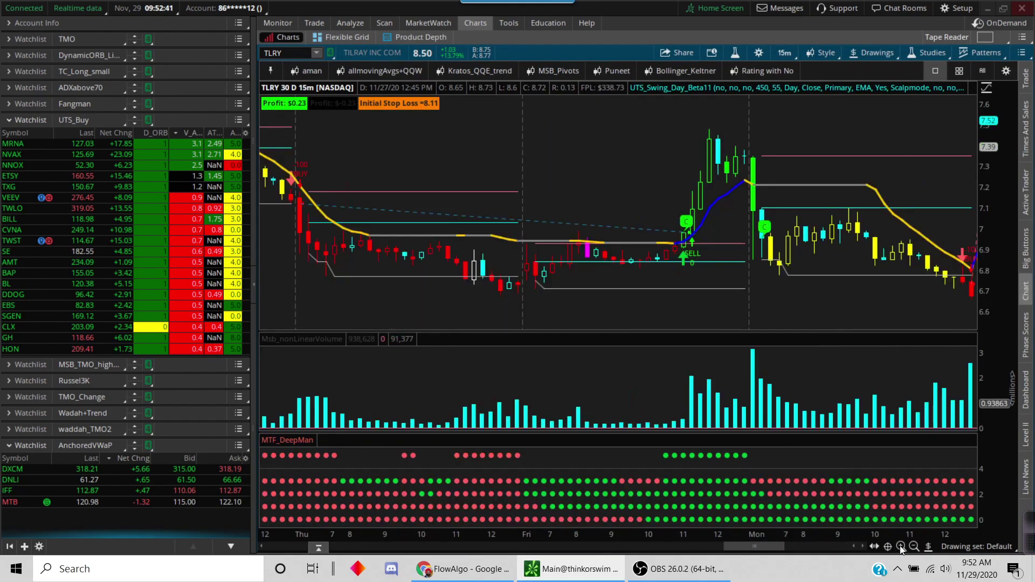
{"action": "left_click", "coordinate": [901, 547]}
{"action": "left_click_drag", "start_coordinate": [739, 547], "coordinate": [798, 546]}
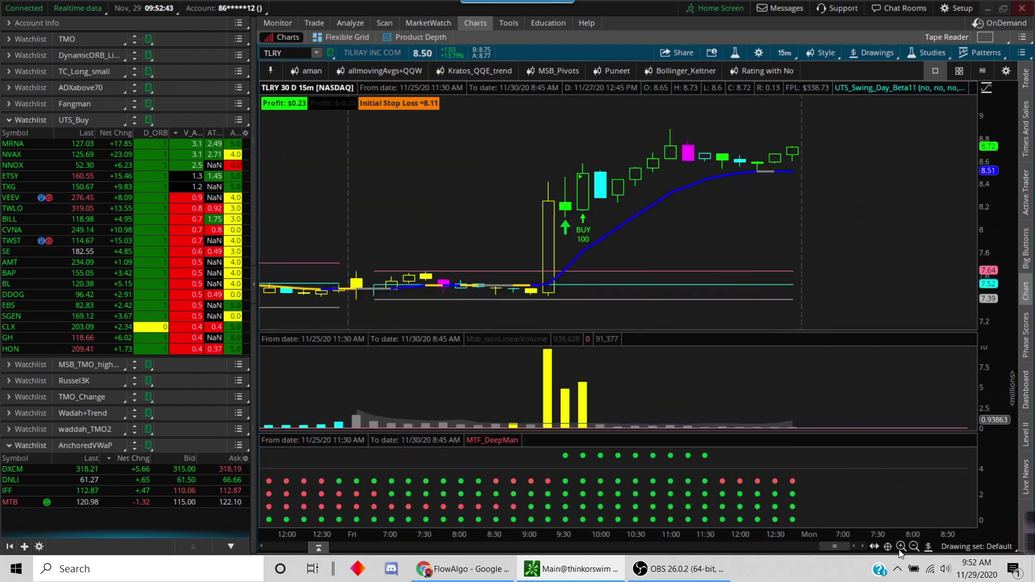
{"action": "left_click", "coordinate": [914, 547]}
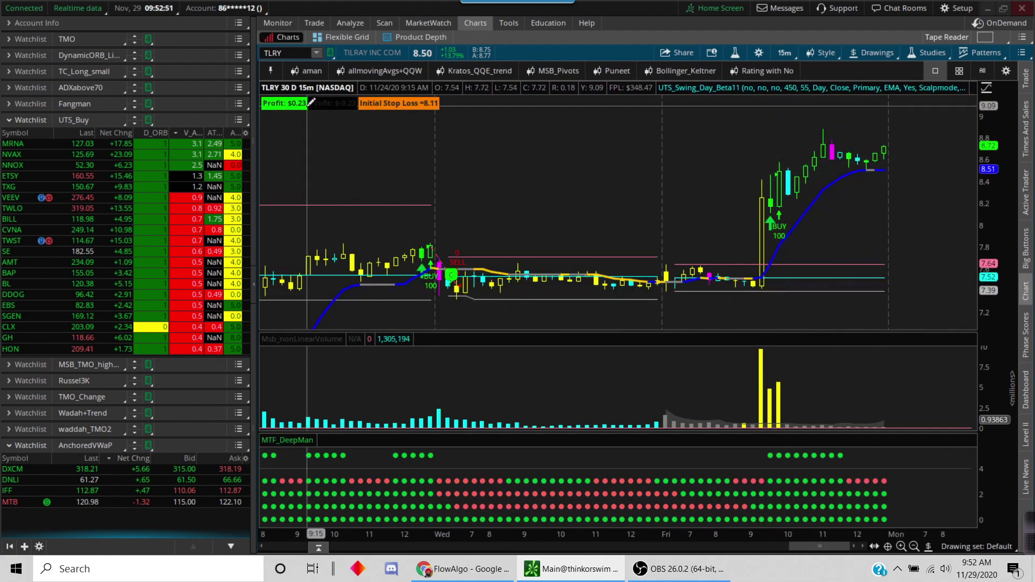
Step: Switch the chart symbol from TLRY to APHA
{"action": "left_click", "coordinate": [291, 53]}
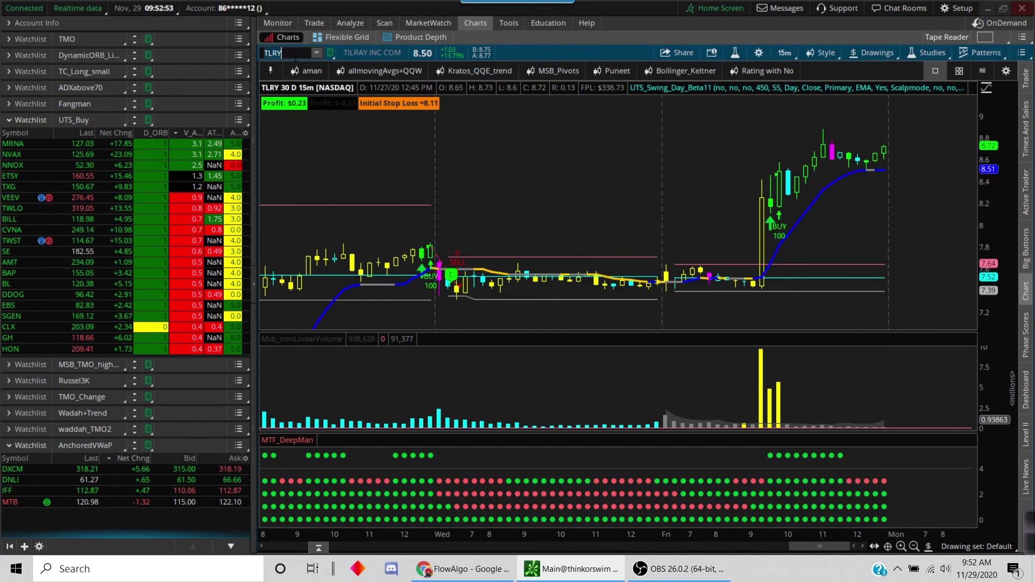
{"action": "key", "text": "BackSpace"}
{"action": "key", "text": "BackSpace"}
{"action": "key", "text": "BackSpace"}
{"action": "key", "text": "BackSpace"}
{"action": "type", "text": "APHA"}
{"action": "key", "text": "Return"}
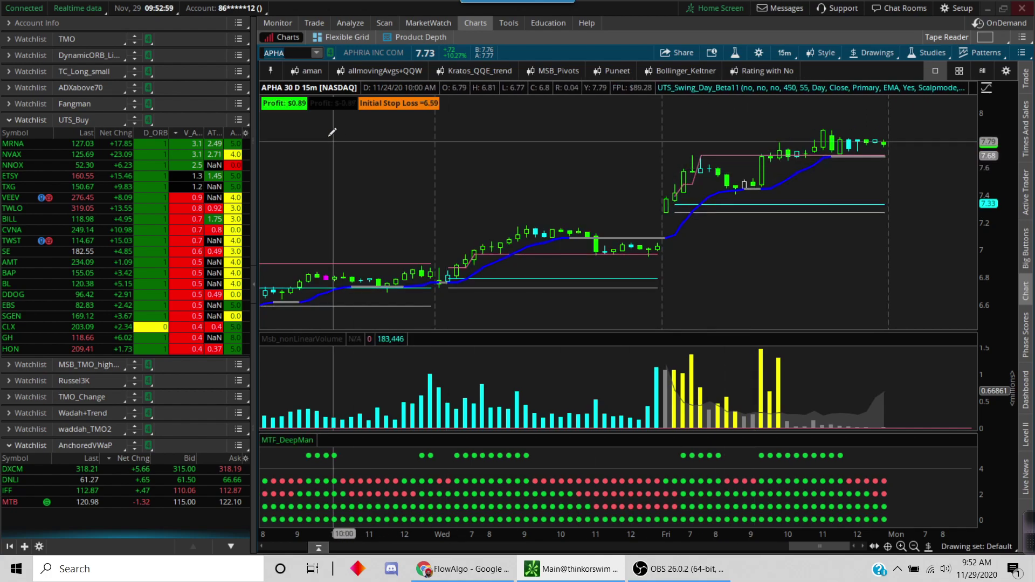
Step: Zoom the APHA chart out to 30 days, then replace it with INO (Inovio)
{"action": "left_click", "coordinate": [901, 546]}
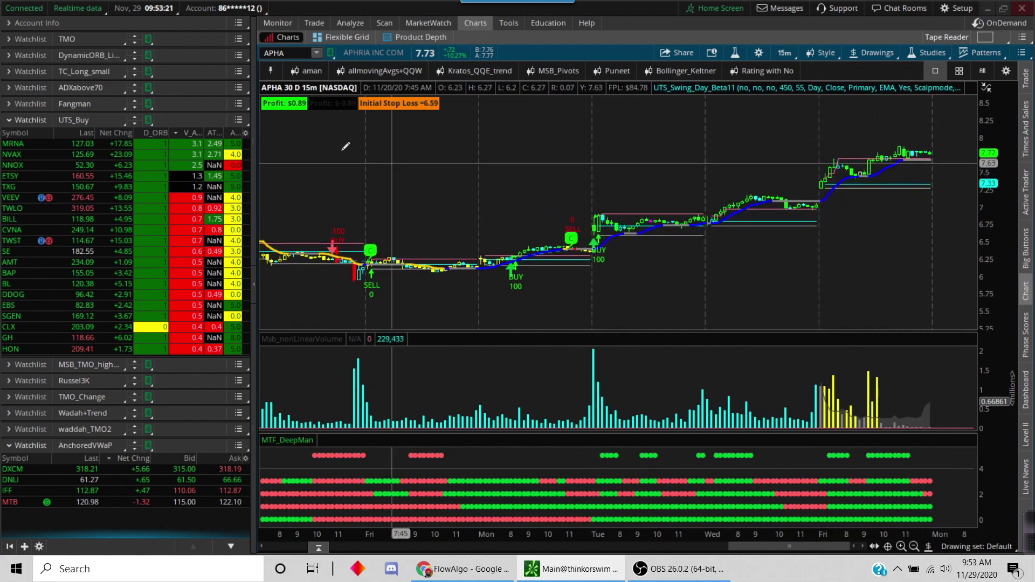
{"action": "left_click", "coordinate": [296, 52]}
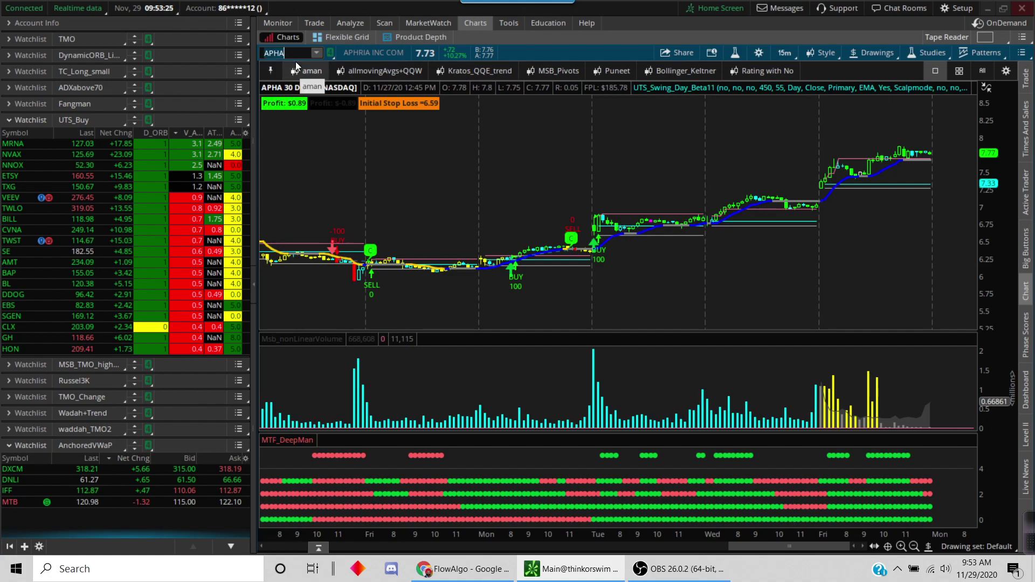
{"action": "type", "text": "INO"}
{"action": "key", "text": "Return"}
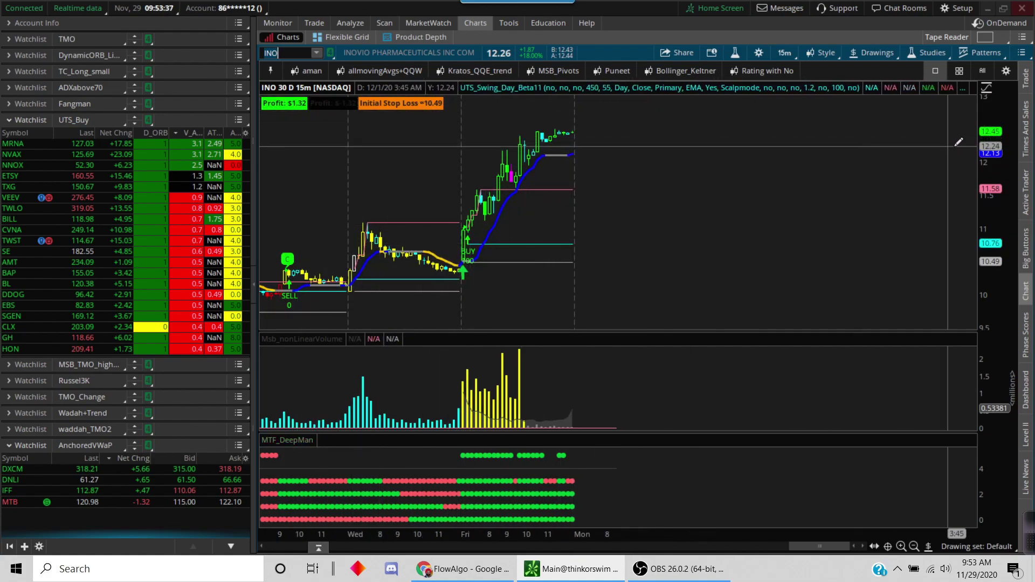
Step: Load MRNA from the symbol suggestions and glance at its option chain
{"action": "type", "text": "MRNA"}
{"action": "left_click", "coordinate": [324, 117]}
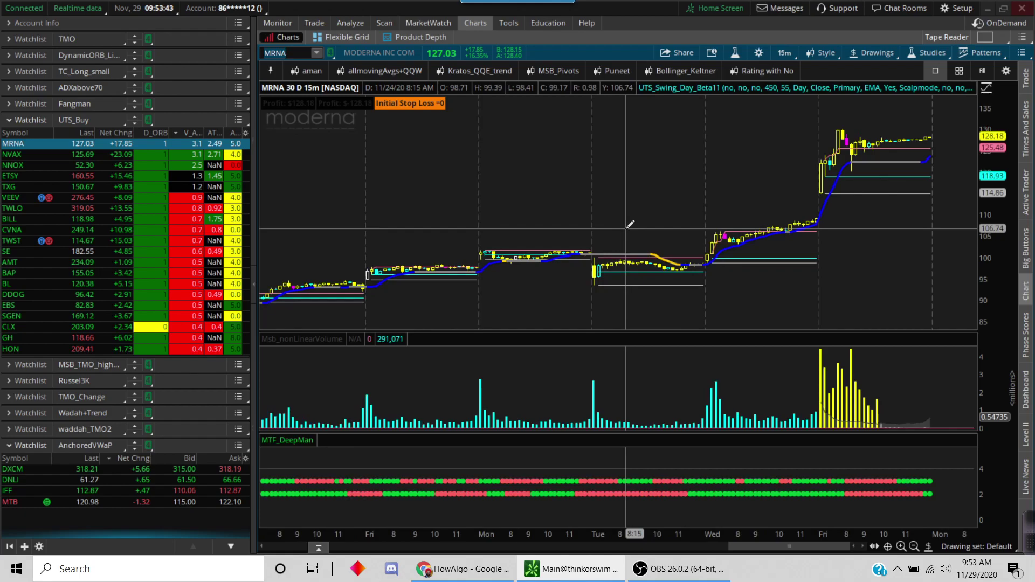
{"action": "left_click", "coordinate": [322, 24]}
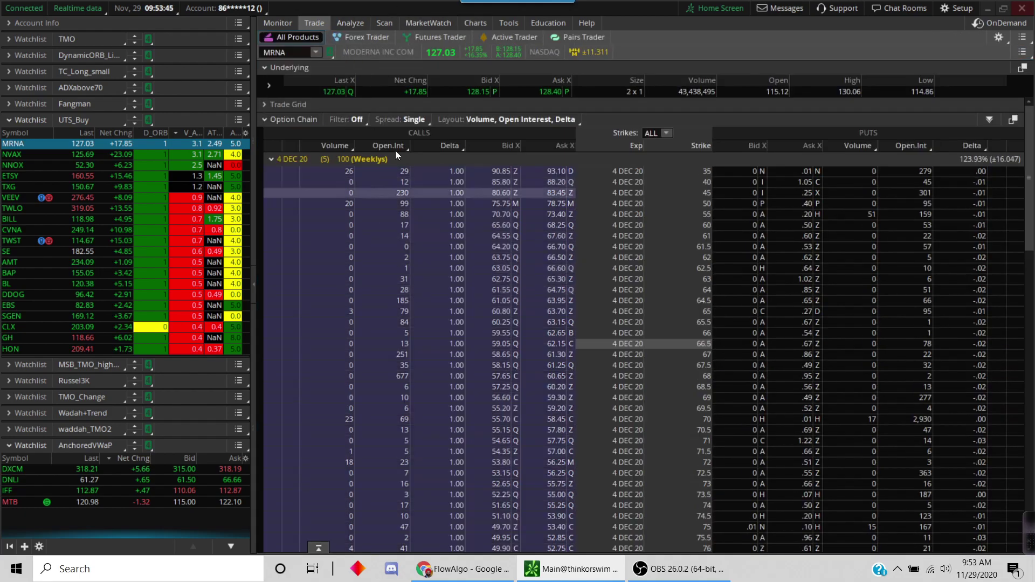
{"action": "left_click", "coordinate": [380, 25]}
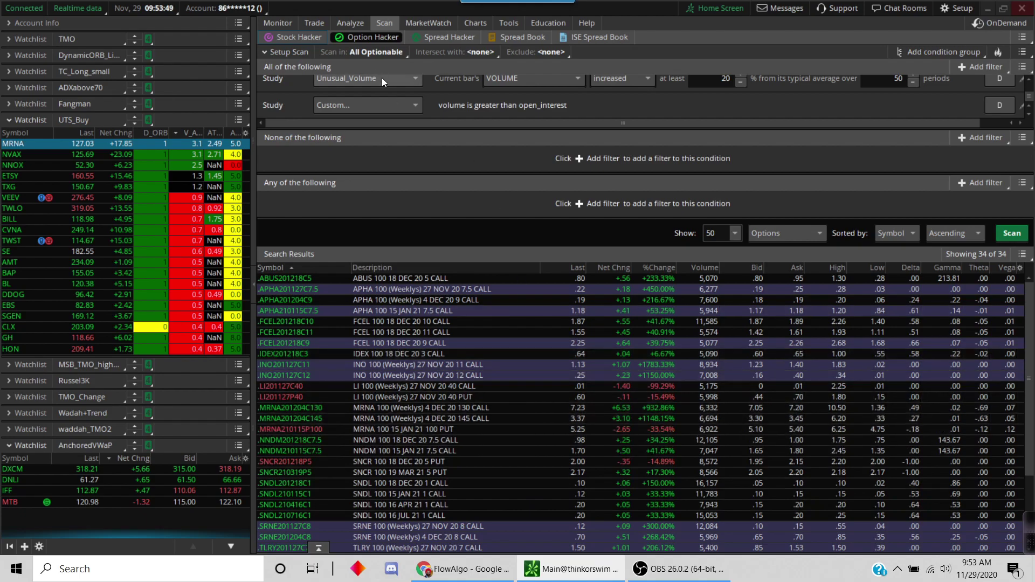
Step: View MRNA's price chart with a stretched price scale, then go back to the Option Hacker scan
{"action": "left_click", "coordinate": [475, 24]}
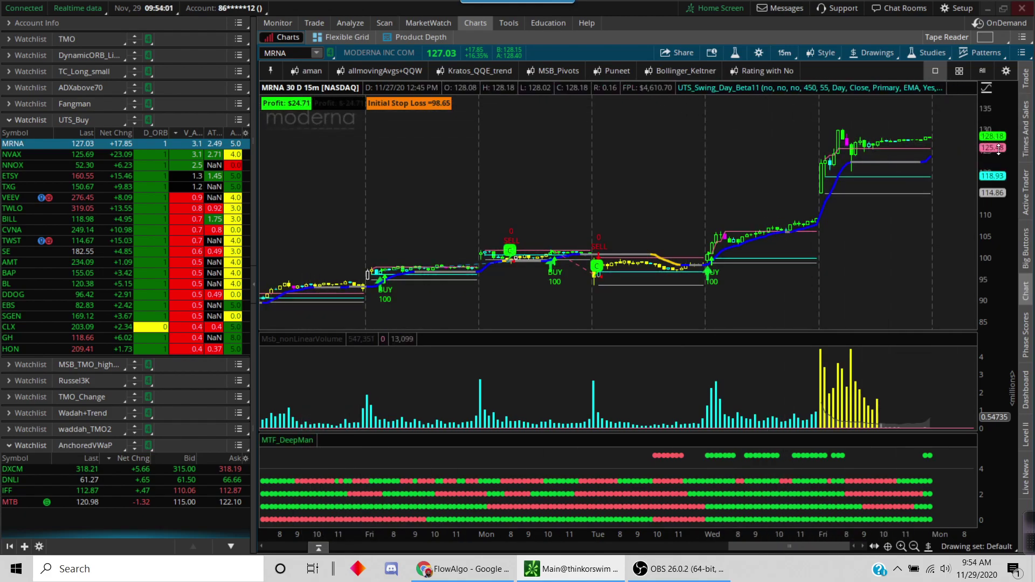
{"action": "left_click_drag", "start_coordinate": [994, 148], "coordinate": [995, 162]}
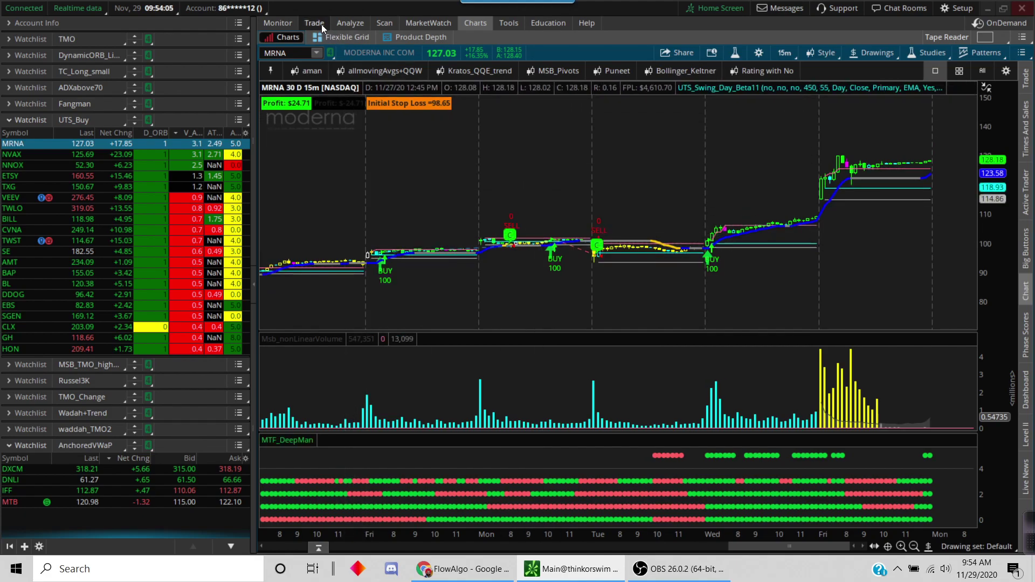
{"action": "left_click", "coordinate": [385, 23]}
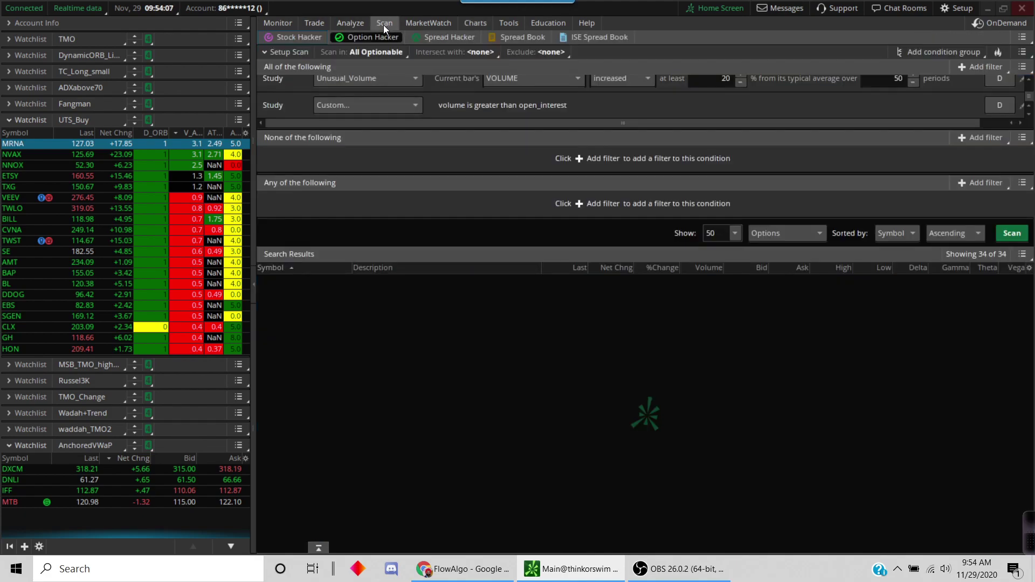
Step: Show MRNA's 4 DEC 20 chain at strikes 117–145 and box the 130–145 calls
{"action": "left_click", "coordinate": [315, 23]}
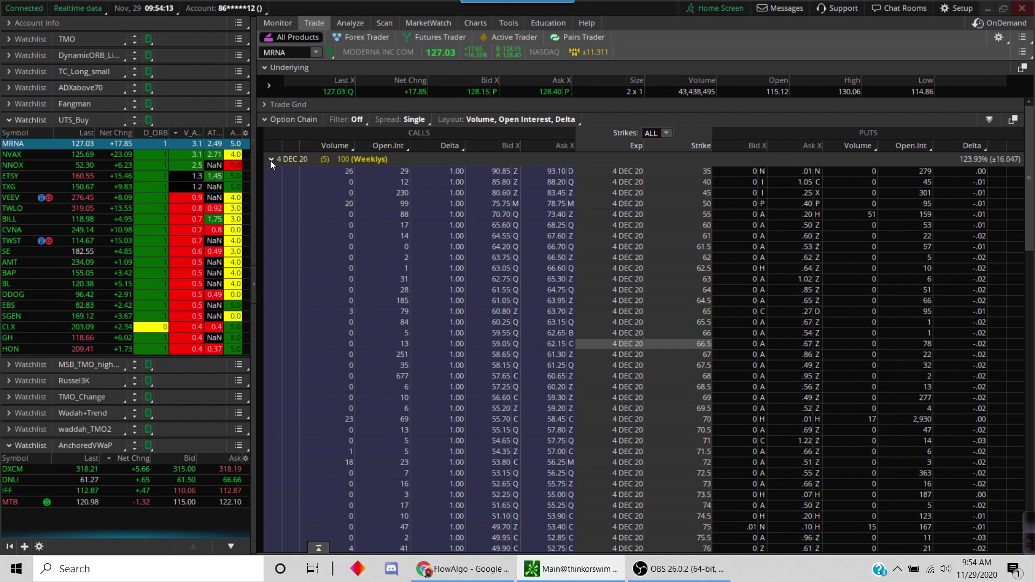
{"action": "scroll", "coordinate": [365, 264], "scroll_direction": "down", "scroll_amount": 3}
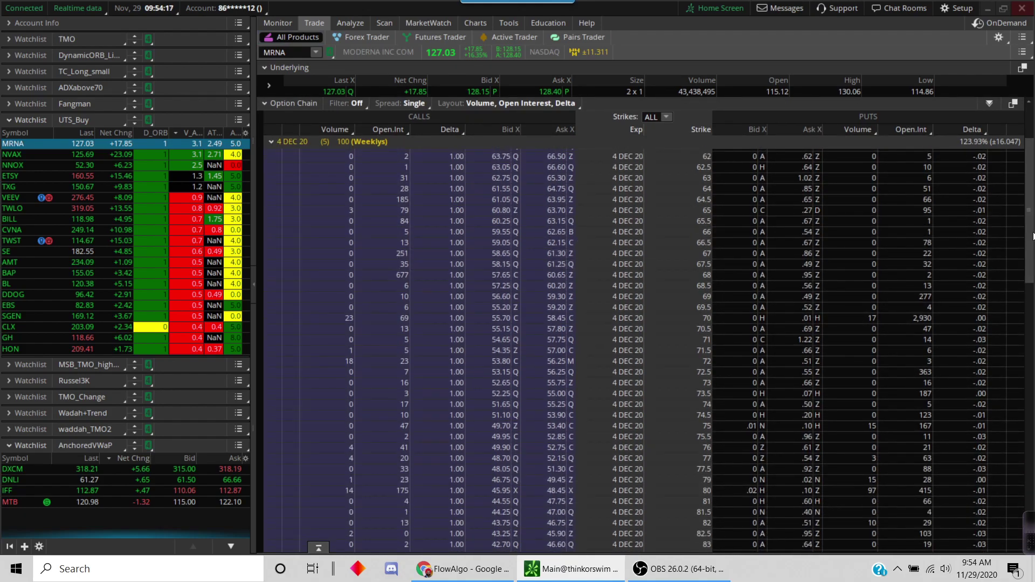
{"action": "scroll", "coordinate": [962, 225], "scroll_direction": "down", "scroll_amount": 5}
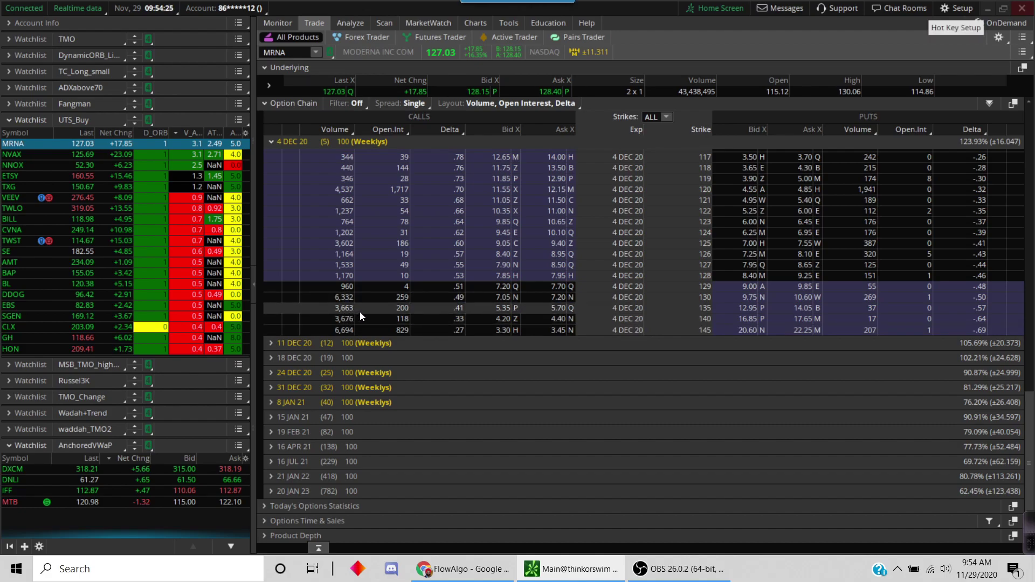
{"action": "mouse_move", "coordinate": [324, 292]}
{"action": "left_mouse_down"}
{"action": "mouse_move", "coordinate": [477, 292]}
{"action": "mouse_move", "coordinate": [668, 337]}
{"action": "left_mouse_up"}
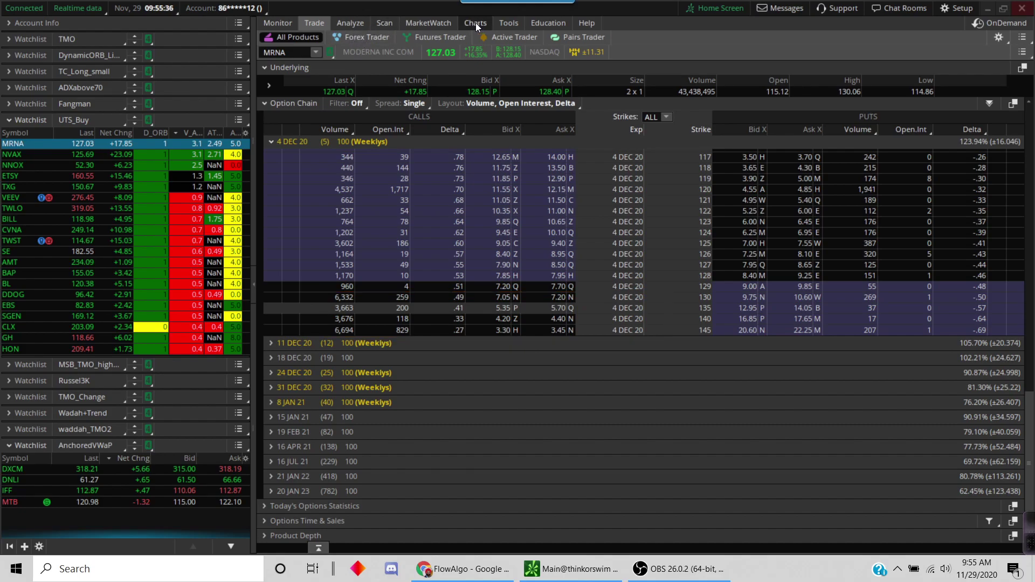
Step: Review the Option Volume min 5,000, Unusual_Volume and custom filters behind the 34 scan results
{"action": "left_click", "coordinate": [387, 24]}
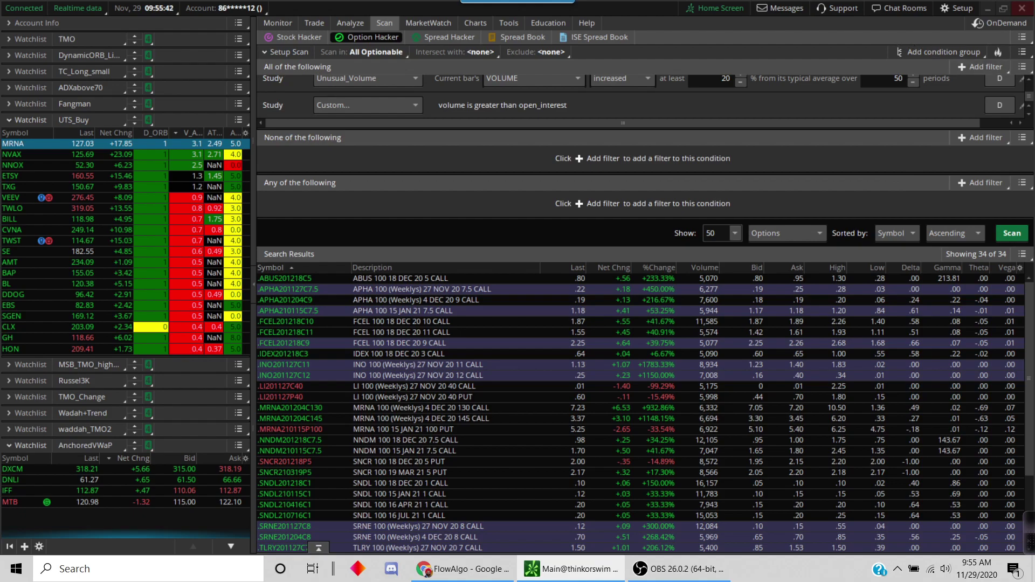
{"action": "scroll", "coordinate": [1030, 92], "scroll_direction": "up", "scroll_amount": 1}
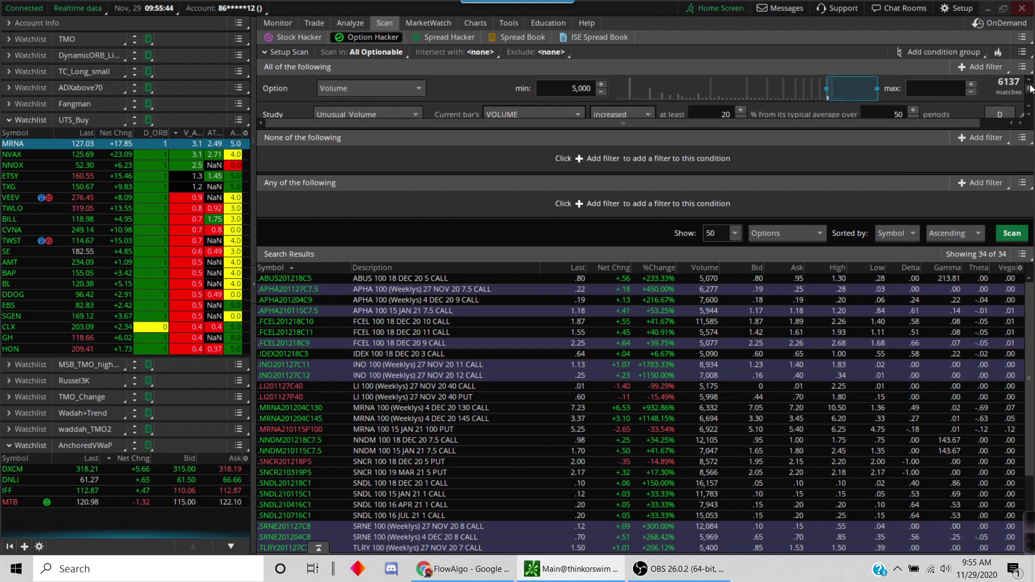
{"action": "scroll", "coordinate": [1030, 89], "scroll_direction": "down", "scroll_amount": 2}
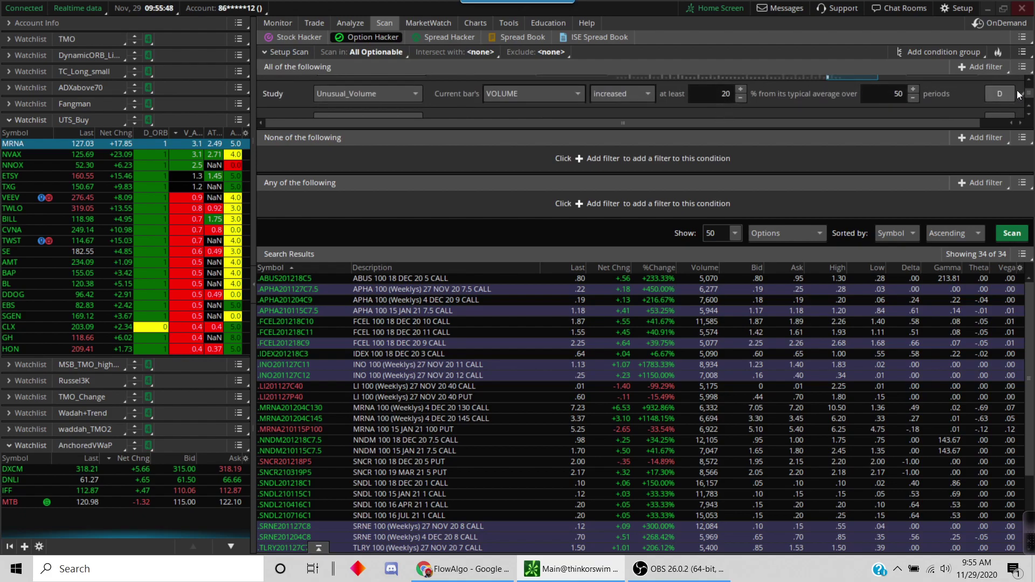
{"action": "scroll", "coordinate": [1030, 89], "scroll_direction": "up", "scroll_amount": 1}
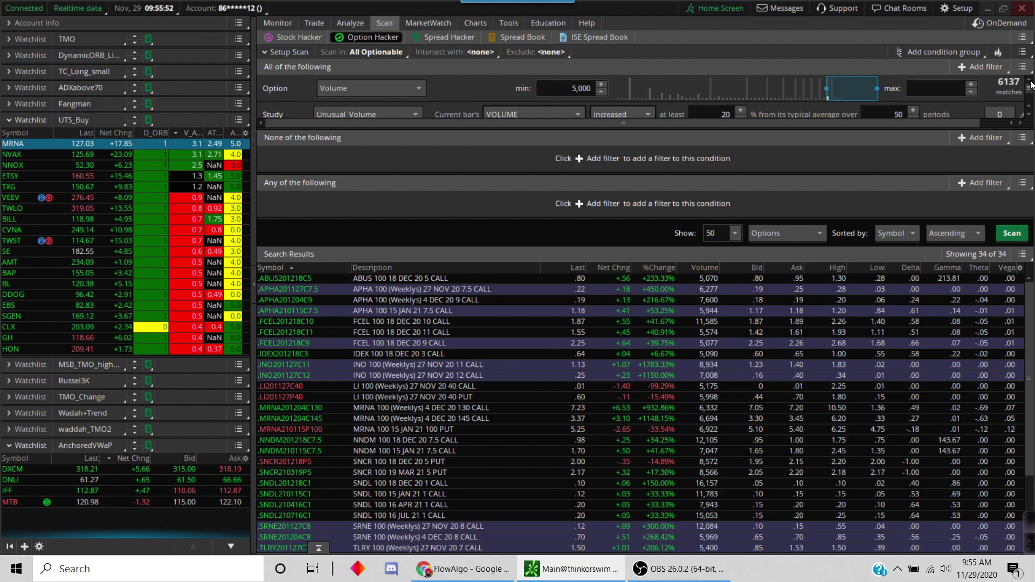
{"action": "scroll", "coordinate": [1031, 96], "scroll_direction": "down", "scroll_amount": 1}
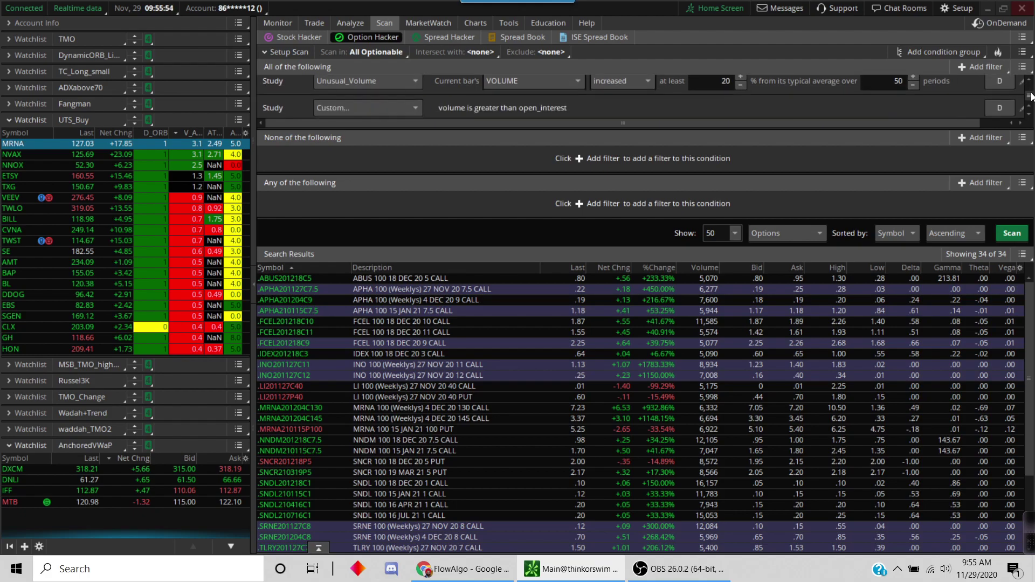
{"action": "scroll", "coordinate": [1031, 96], "scroll_direction": "up", "scroll_amount": 1}
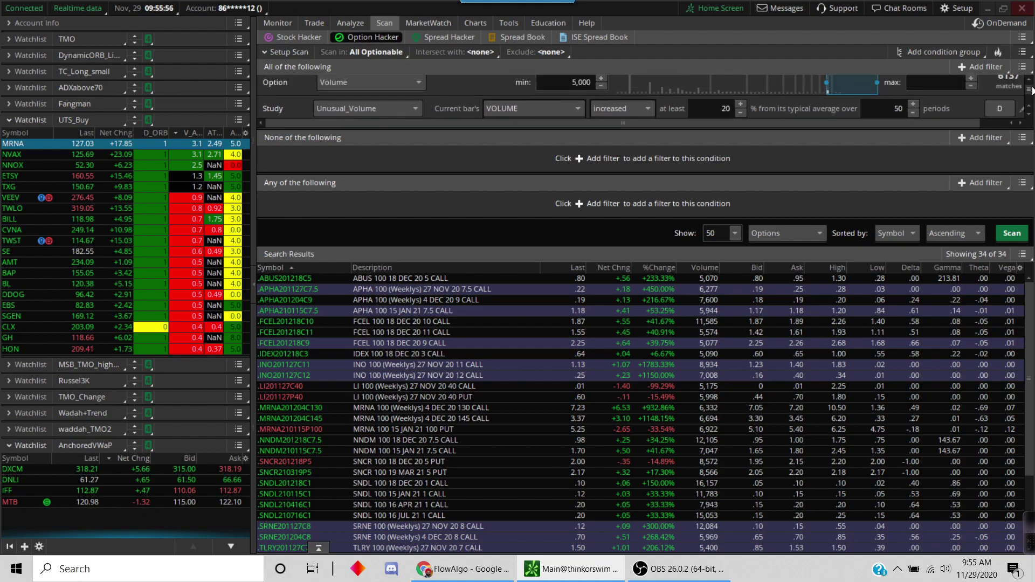